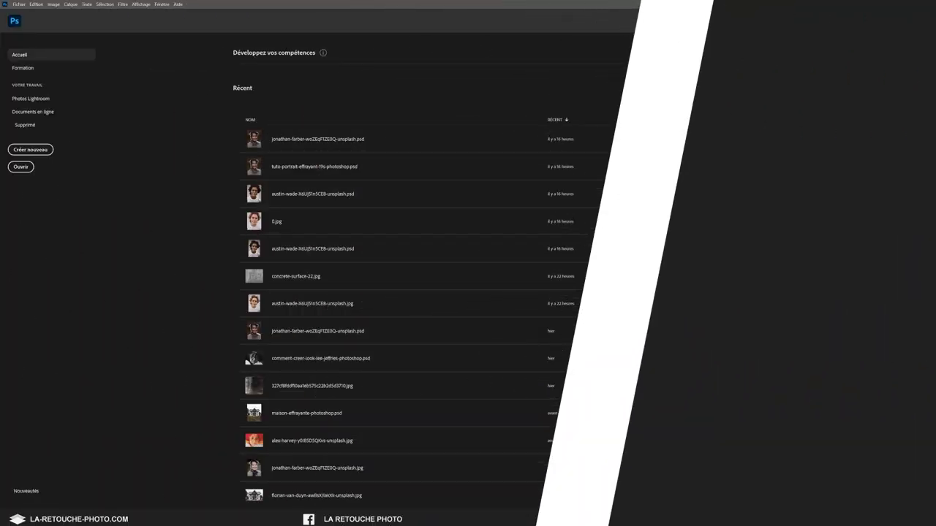
Open the elderly woman portrait jonathan-farber-woZEqFIZE0Q-unsplash.jpg from the recent files list.
click(418, 278)
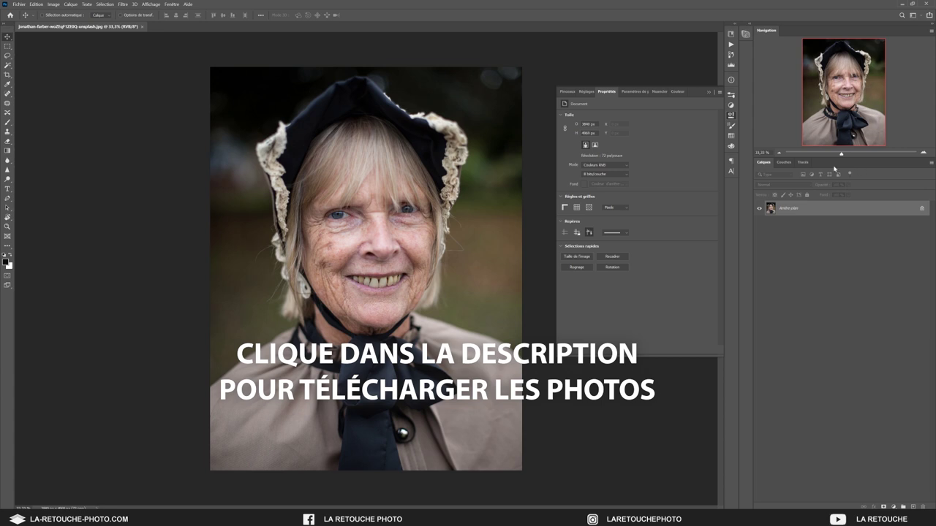
At 25% zoom, duplicate the portrait as layer FLUIDITÉ and convert it to a smart object.
click(779, 153)
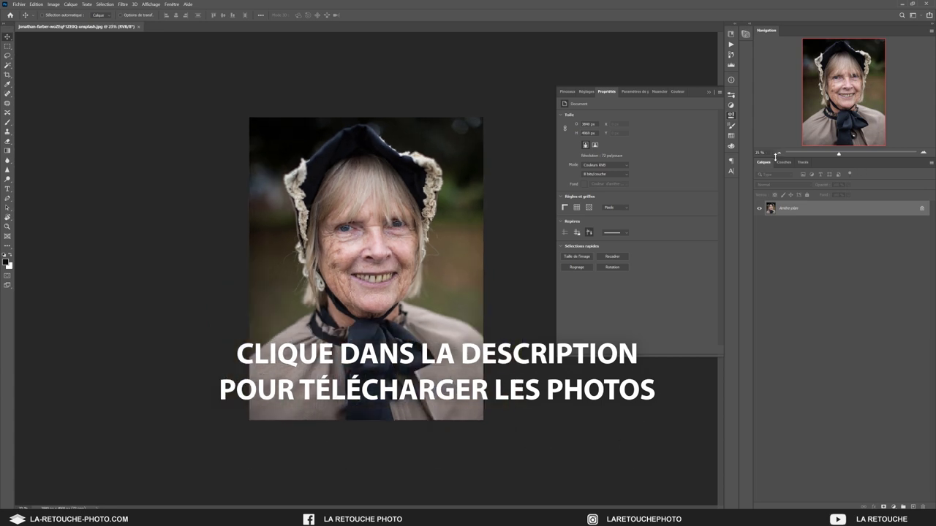
key(ctrl+j)
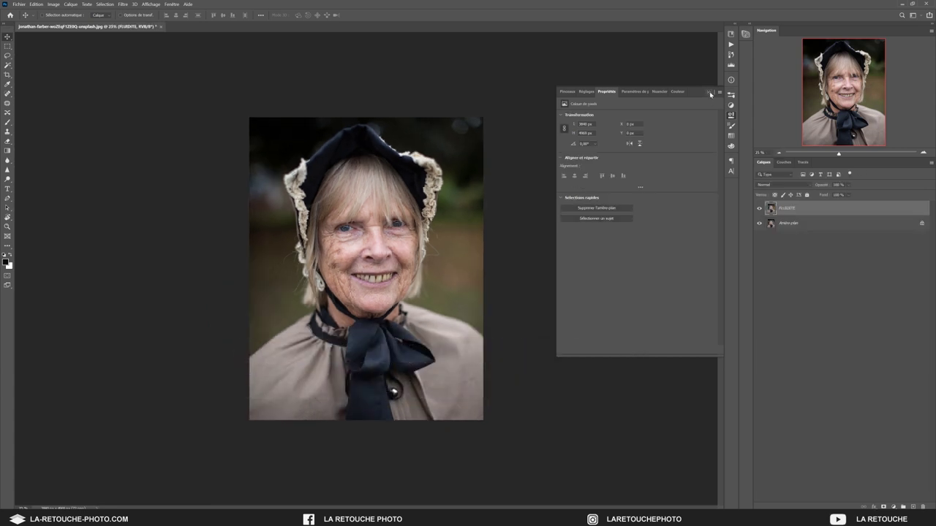
click(709, 93)
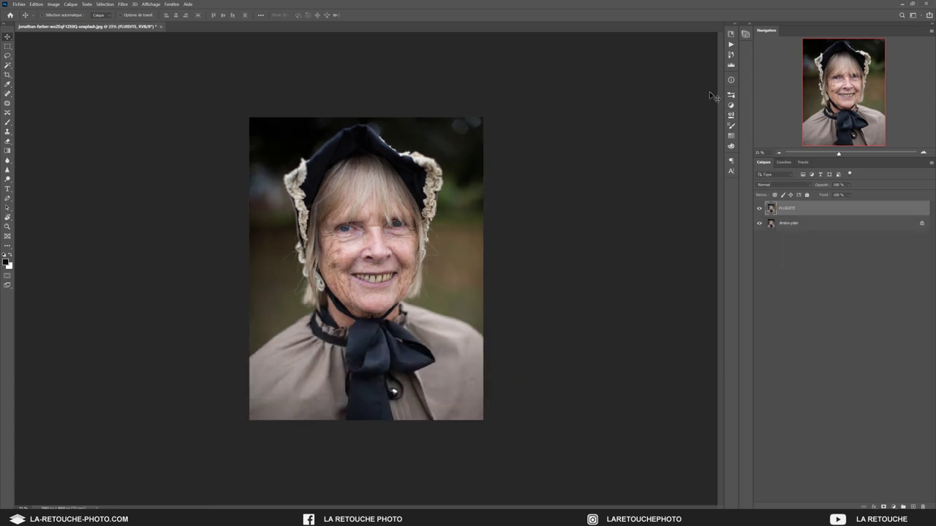
right_click(803, 212)
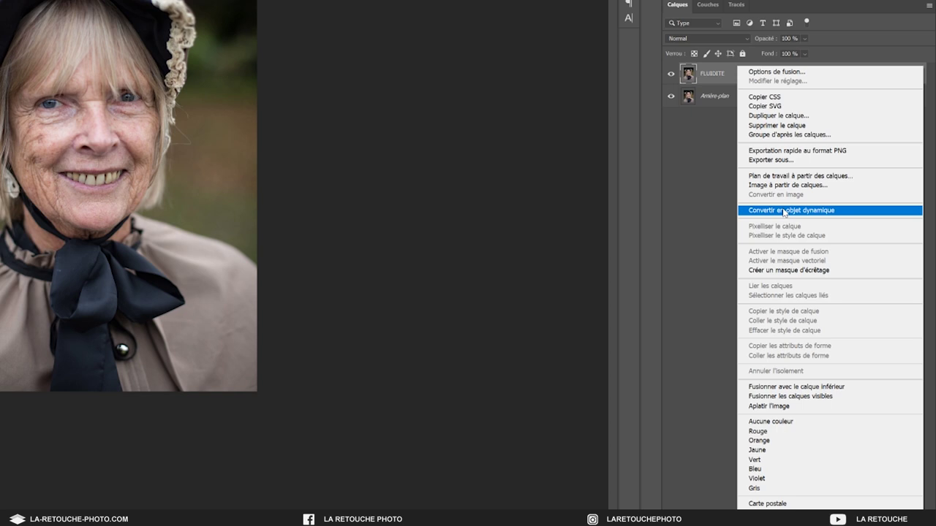
click(782, 209)
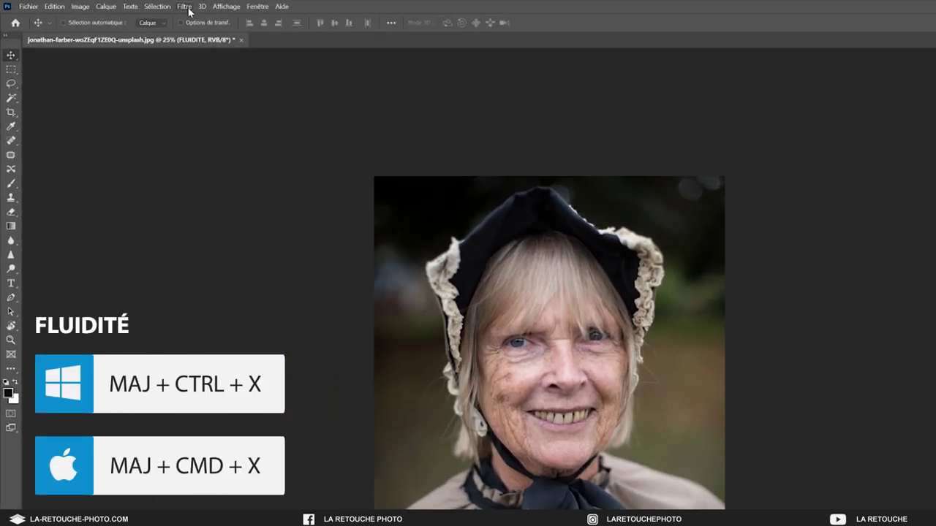
In Liquify's face-aware controls, shrink the eyes, reduce right-eye tilt and bring the eyes closer.
click(185, 6)
click(204, 87)
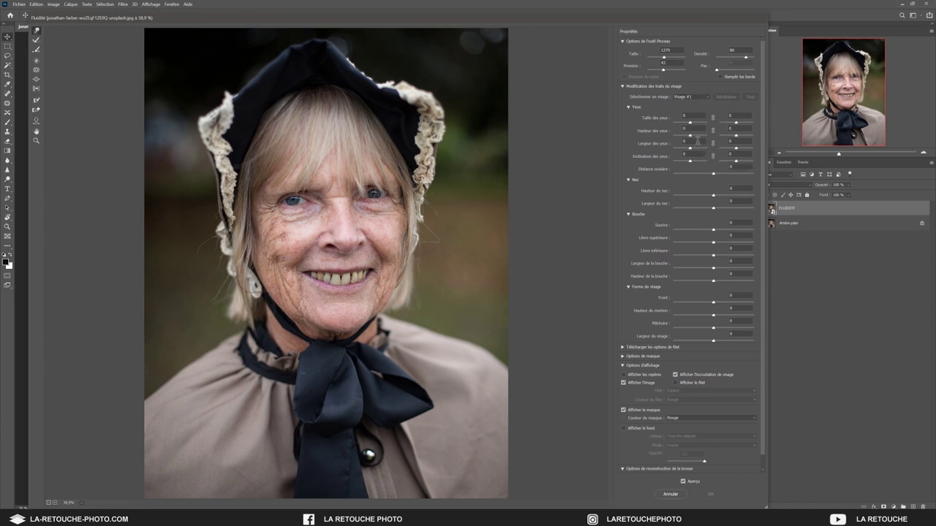
click(623, 87)
click(623, 86)
drag(689, 122, 698, 122)
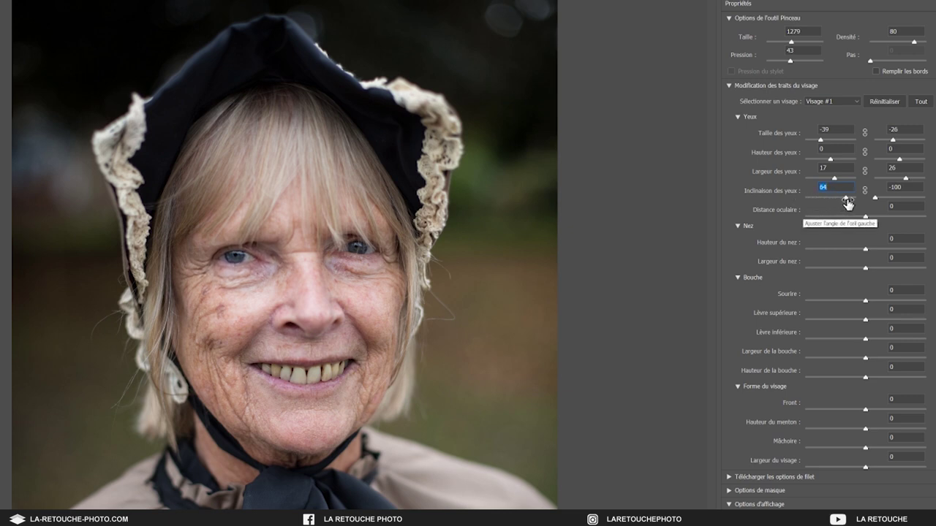
mouse_move(886, 199)
mouse_down()
mouse_move(872, 217)
mouse_move(916, 223)
mouse_move(879, 221)
mouse_up()
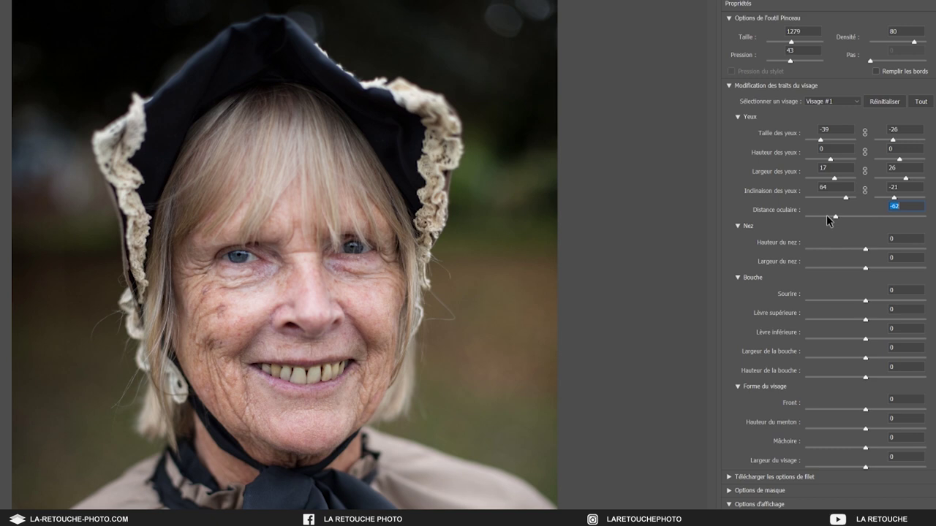
drag(821, 216, 816, 217)
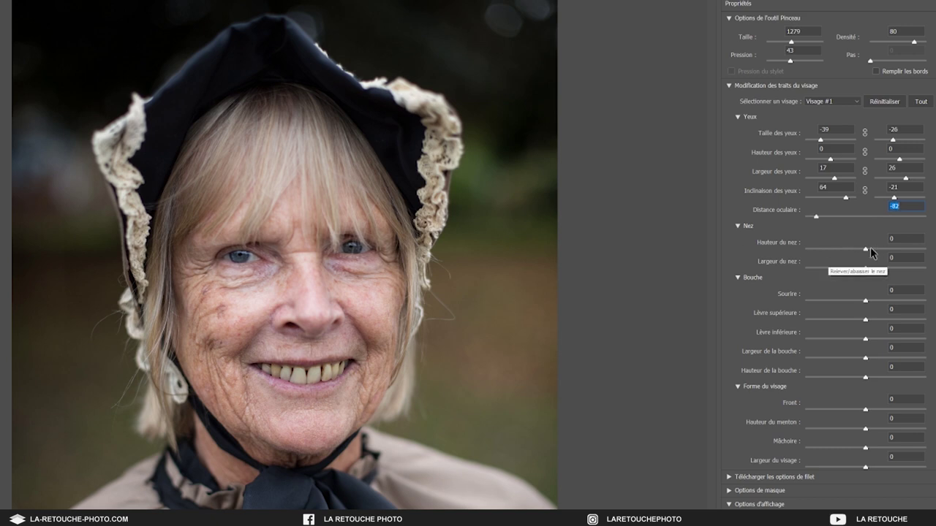
Raise and narrow the nose, reduce the smile, reshape mouth, forehead and jaw, and apply.
drag(865, 249, 906, 250)
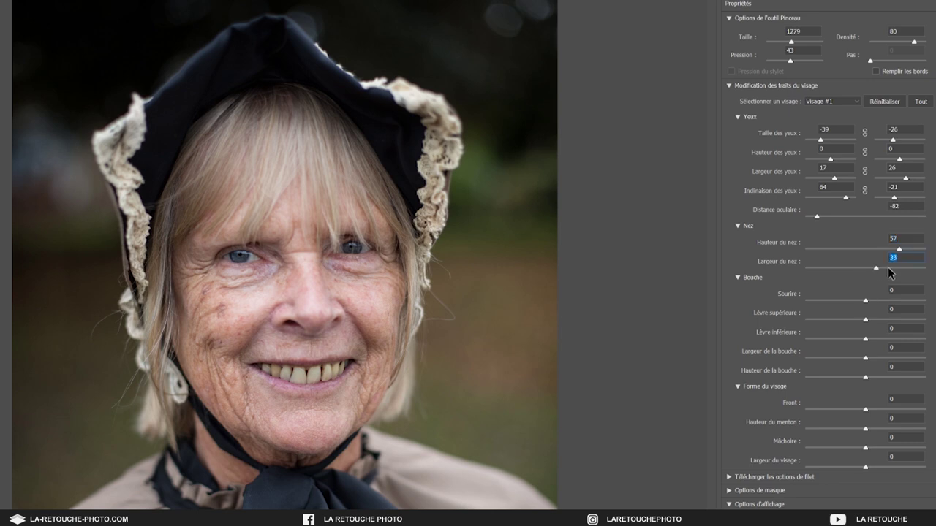
drag(888, 268, 807, 268)
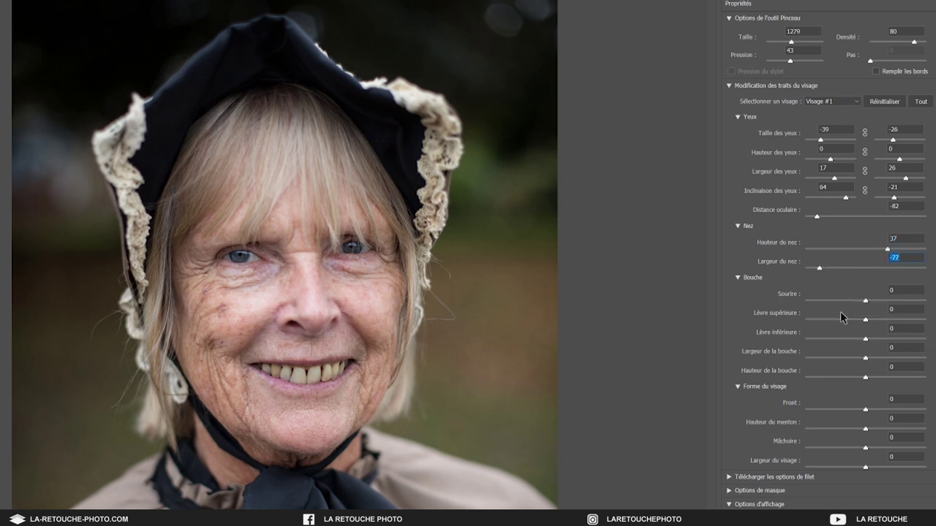
mouse_move(866, 301)
mouse_down()
mouse_move(913, 305)
mouse_move(807, 301)
mouse_up()
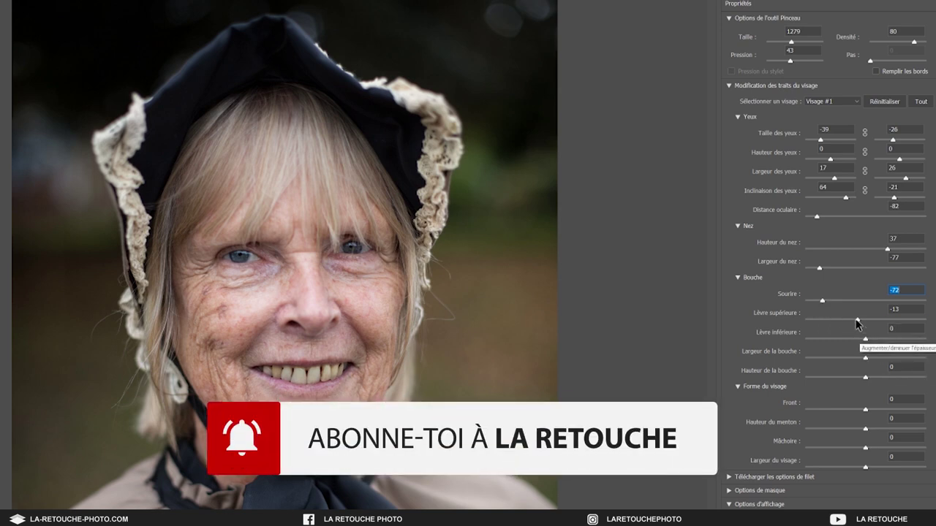
drag(883, 326, 912, 359)
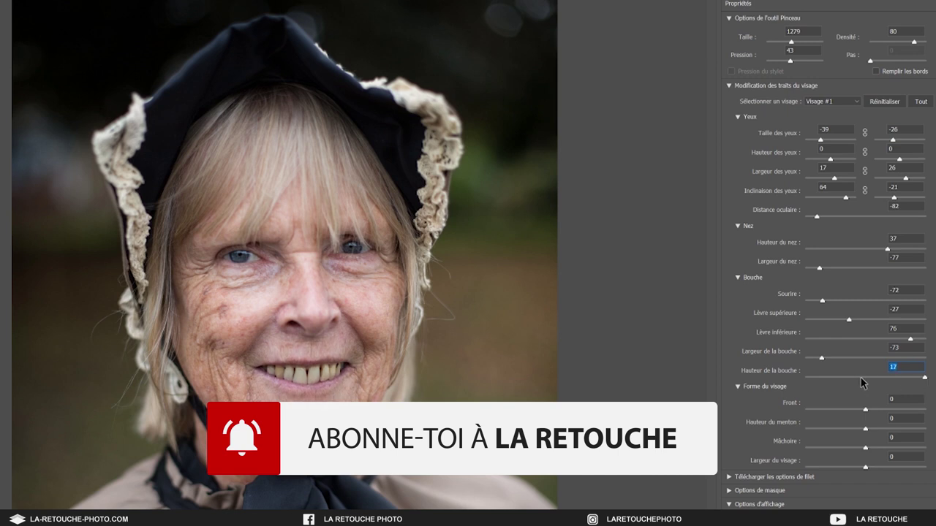
drag(924, 377, 830, 377)
mouse_move(866, 409)
mouse_down()
mouse_move(764, 414)
mouse_move(923, 431)
mouse_up()
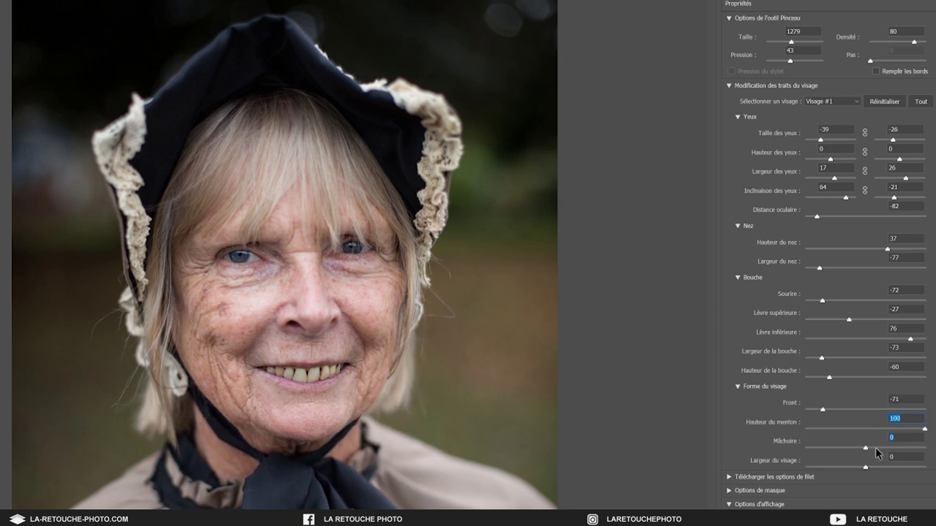
mouse_move(867, 448)
mouse_down()
mouse_move(794, 451)
mouse_move(815, 448)
mouse_up()
mouse_move(865, 466)
mouse_down()
mouse_move(799, 474)
mouse_move(827, 466)
mouse_up()
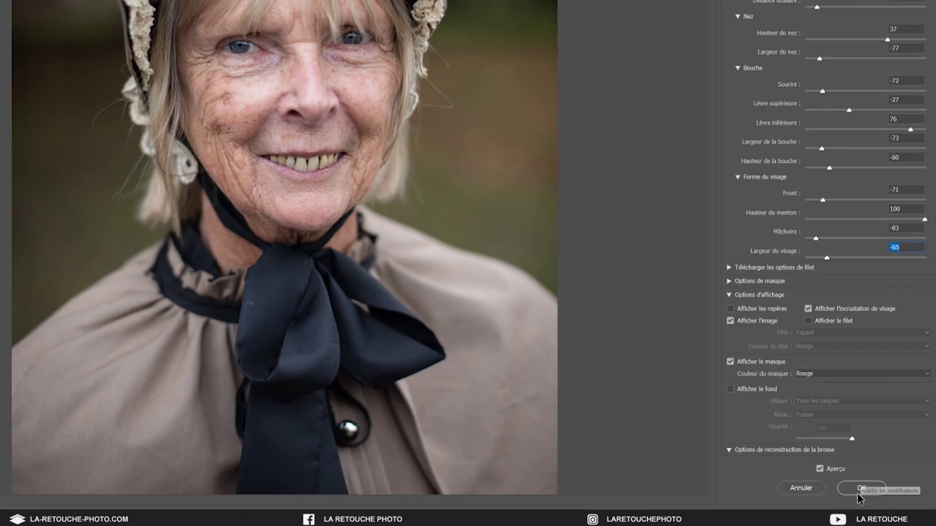
click(861, 488)
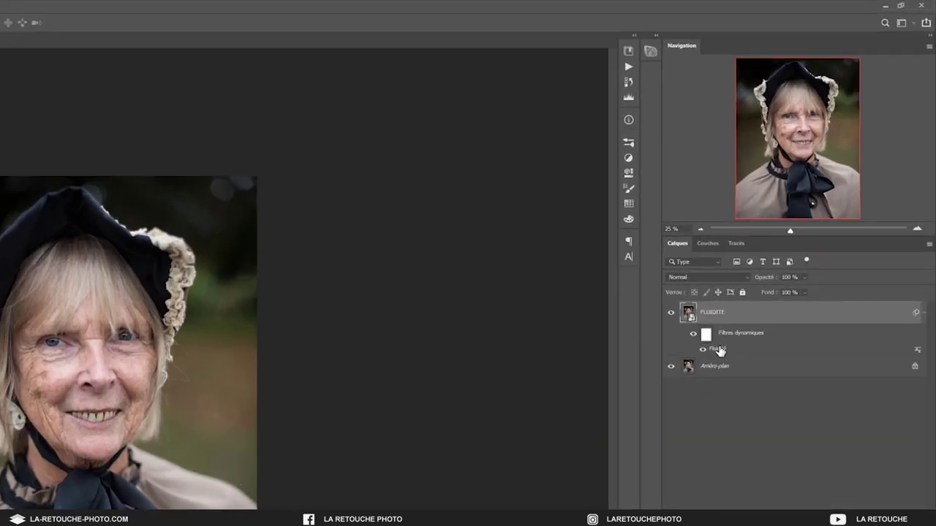
Refine the Fluidité smart filter's eye size and right-eye tilt, then close the History panel.
double_click(717, 349)
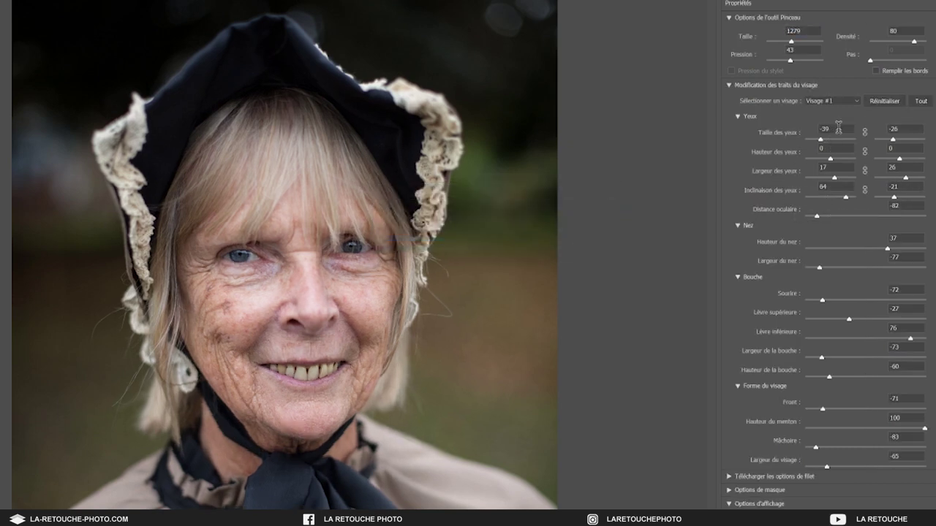
drag(824, 140, 828, 141)
drag(893, 138, 905, 140)
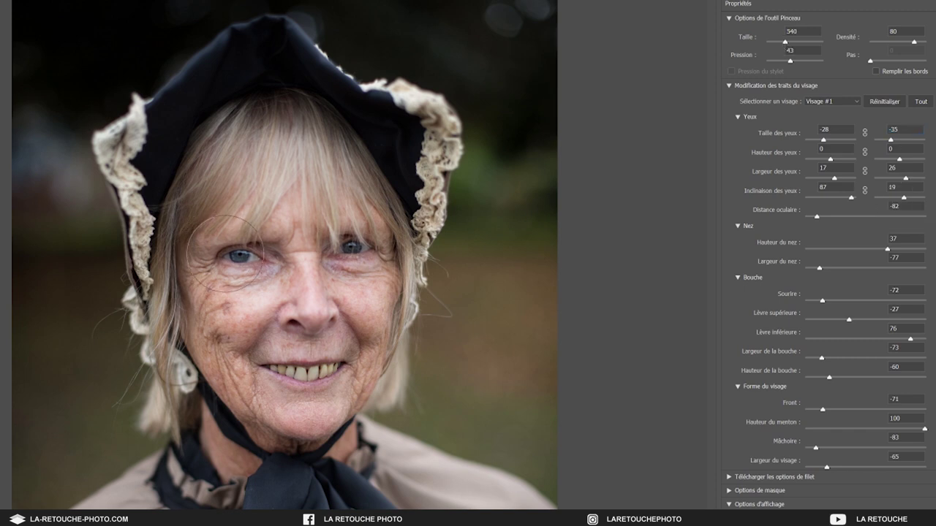
key(bracketright)
key(bracketright)
key(bracketright)
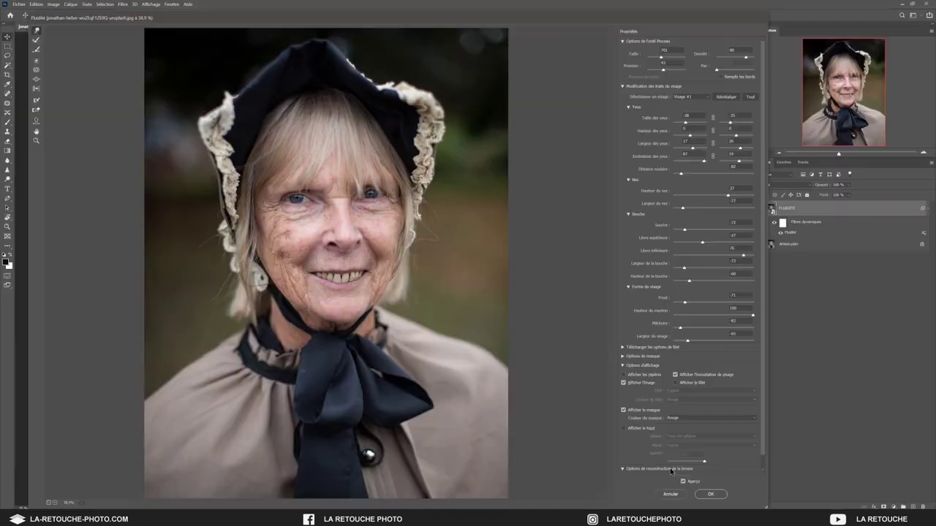
click(744, 493)
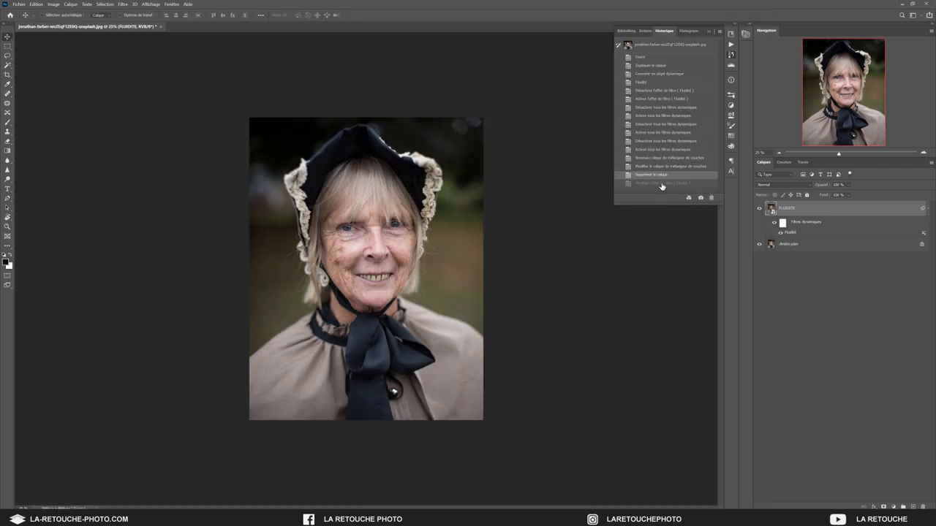
click(710, 33)
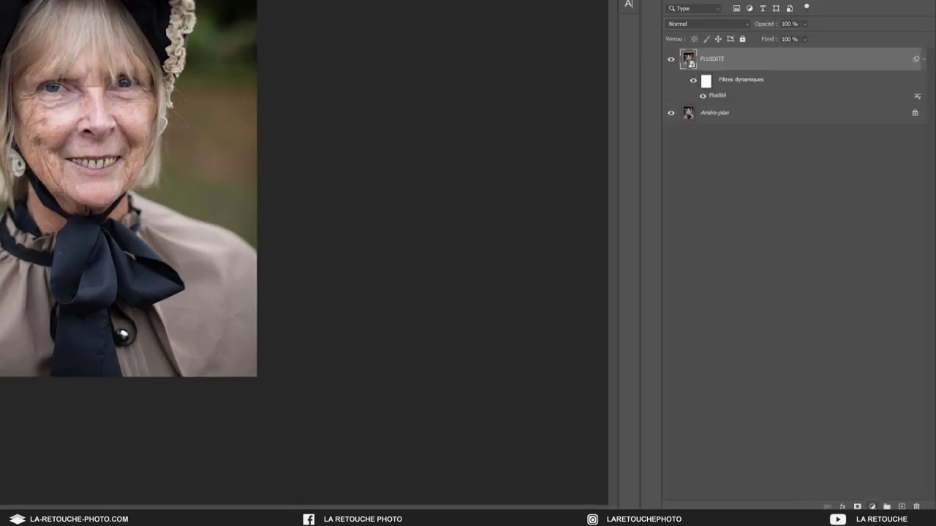
Add a Mélangeur de couches layer using the black-and-white blue filter preset.
click(893, 507)
click(845, 438)
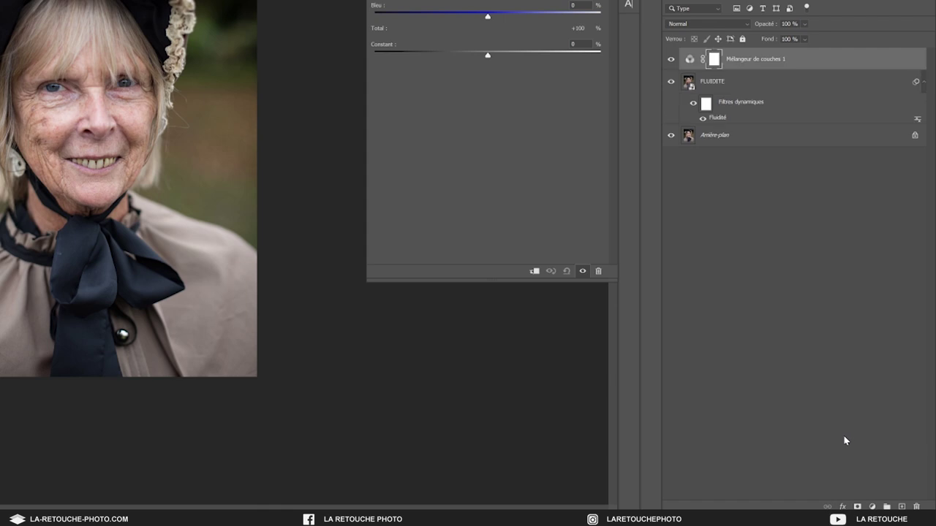
click(791, 49)
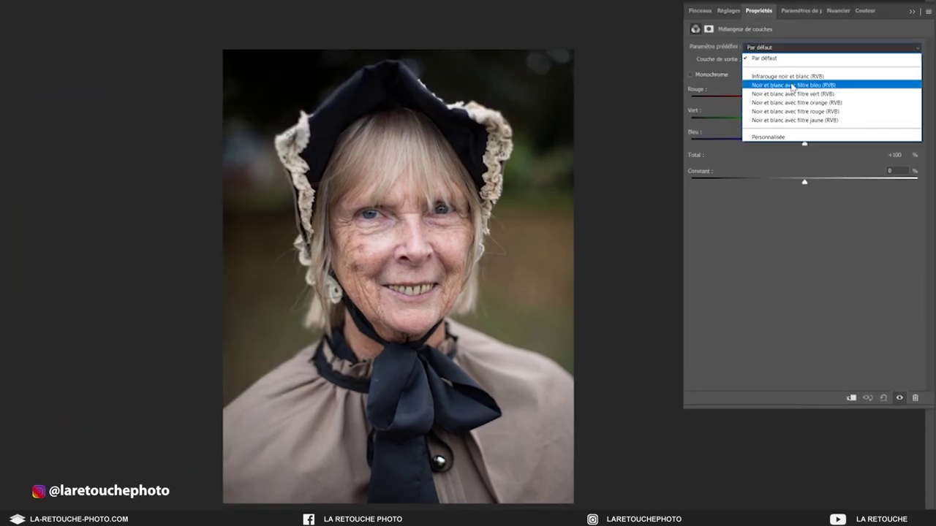
click(791, 85)
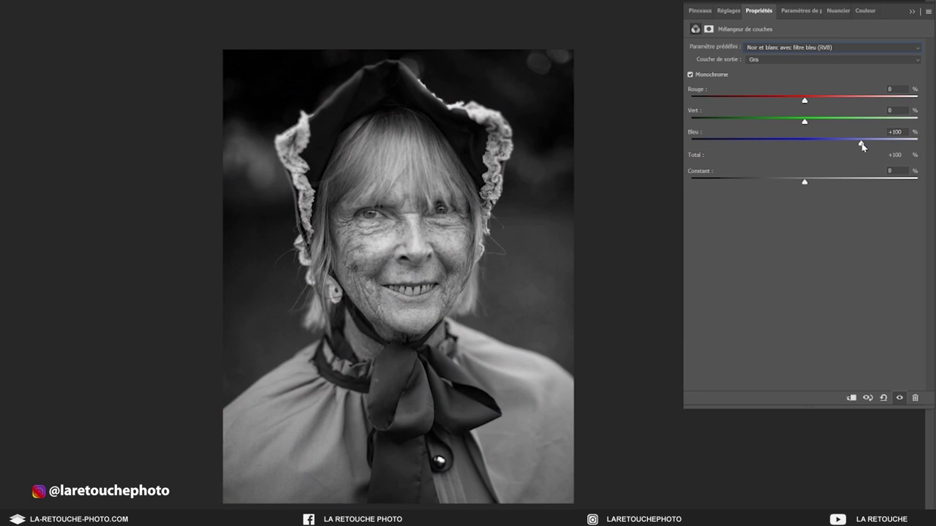
Set the channel mixer to Rouge -80, Vert +20 and Bleu +160.
drag(861, 144, 927, 146)
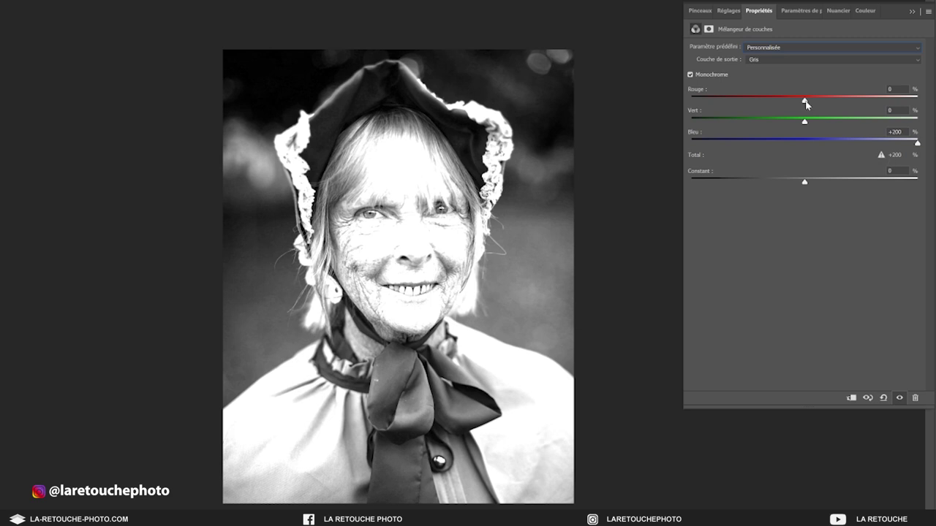
drag(805, 101, 757, 101)
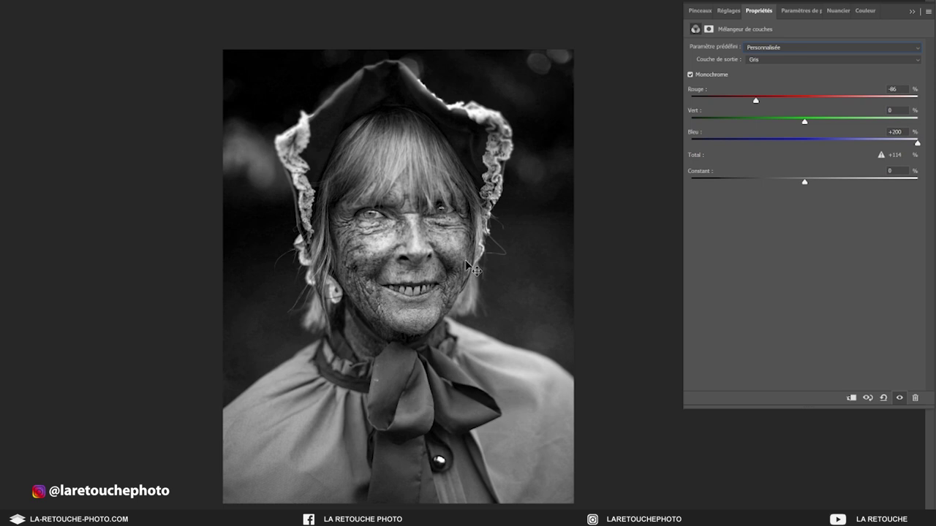
text(-80)
key(Tab)
key(Tab)
key(shift+Down)
key(shift+Down)
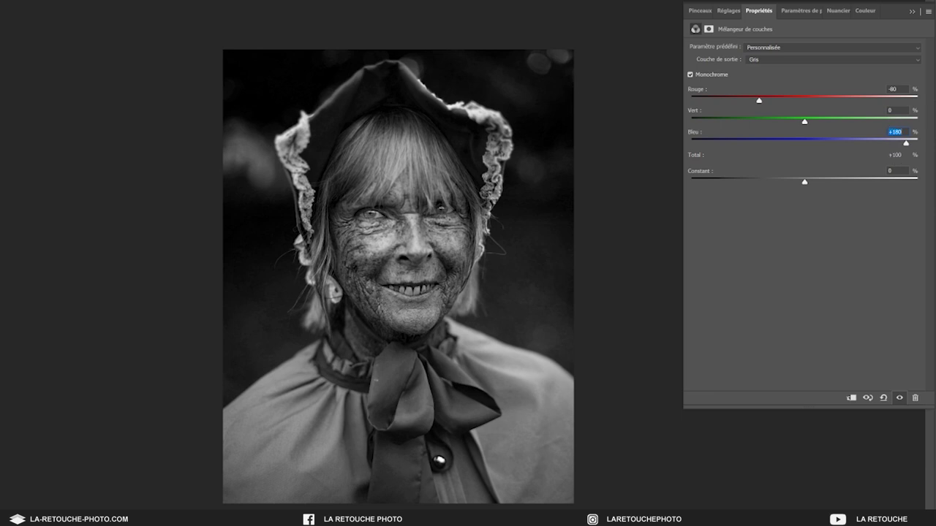
key(shift+Tab)
text(20)
key(Return)
key(Tab)
key(shift+Down)
key(shift+Down)
Delete the Mélangeur de couches 1 layer's mask and toggle the layer to compare.
click(912, 11)
key(f)
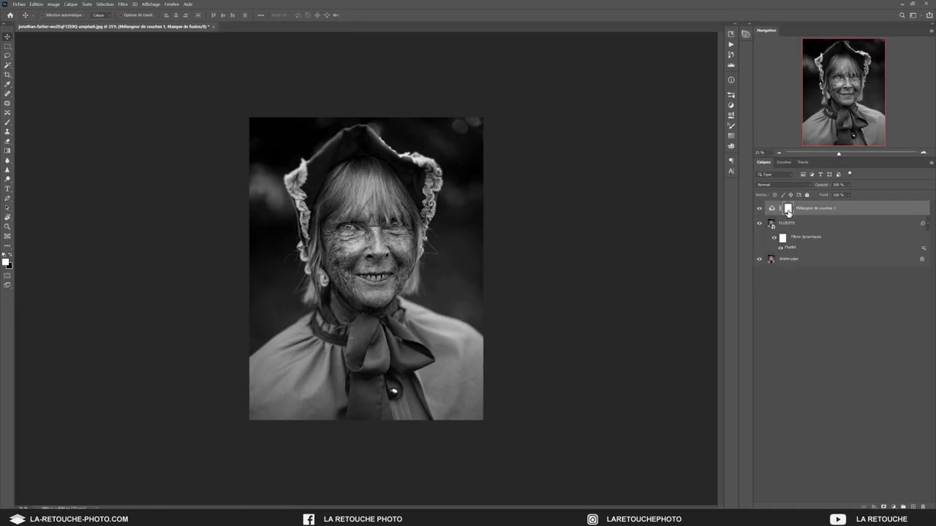
right_click(788, 211)
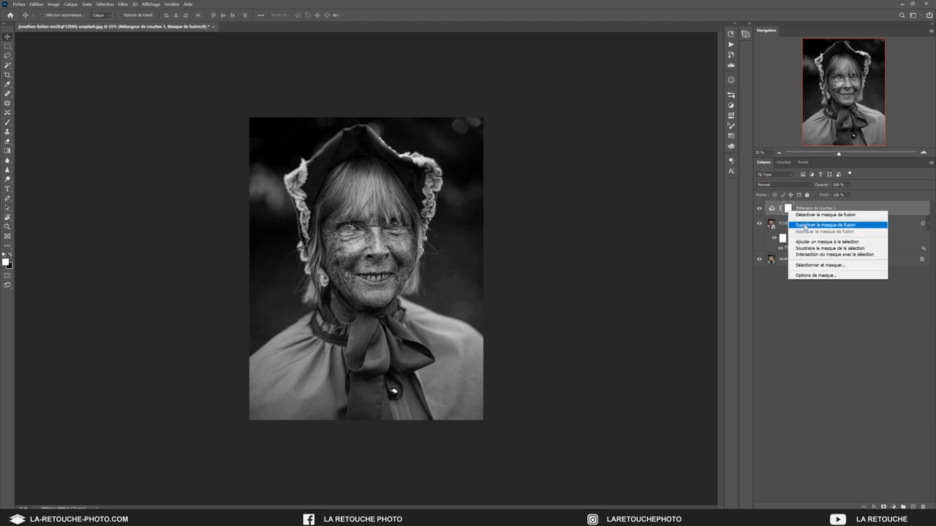
click(805, 226)
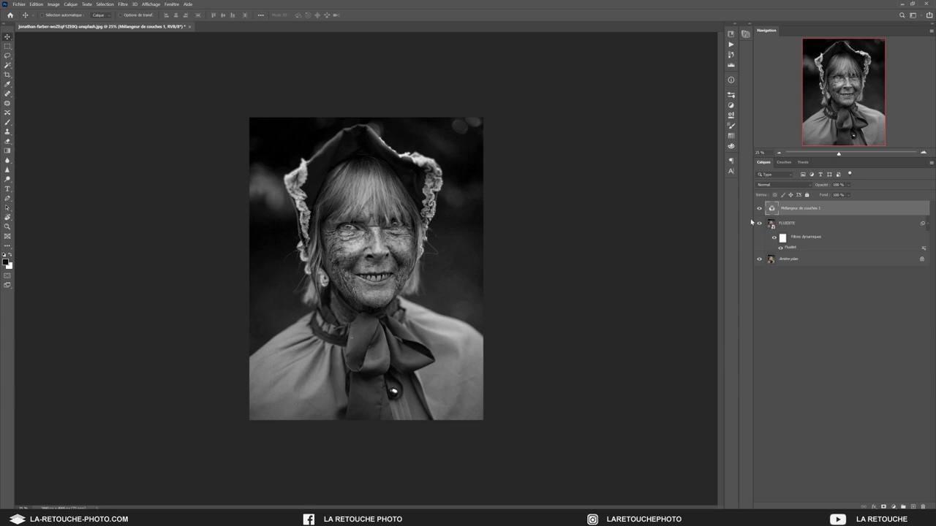
click(759, 208)
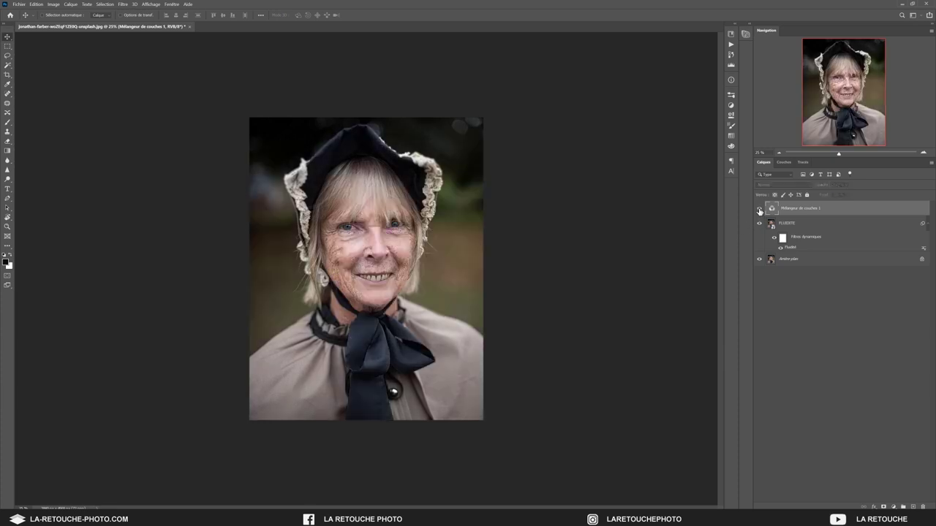
click(759, 208)
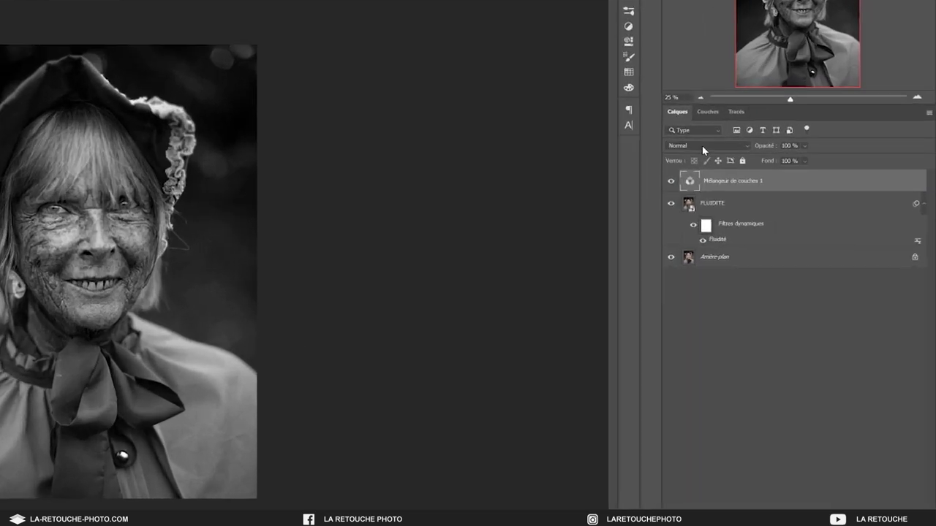
Set the channel mixer layer's blend mode to Luminosité and compare with it hidden.
click(703, 149)
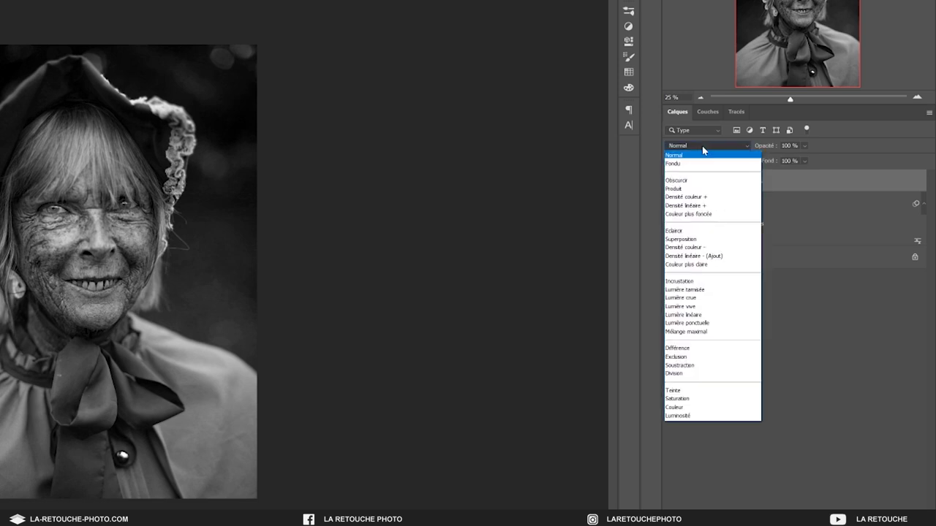
click(698, 416)
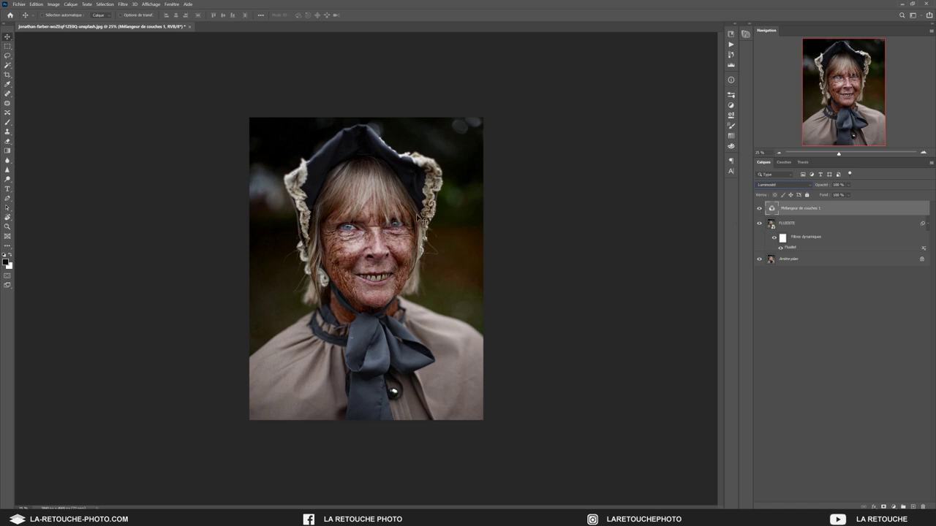
click(759, 210)
click(760, 210)
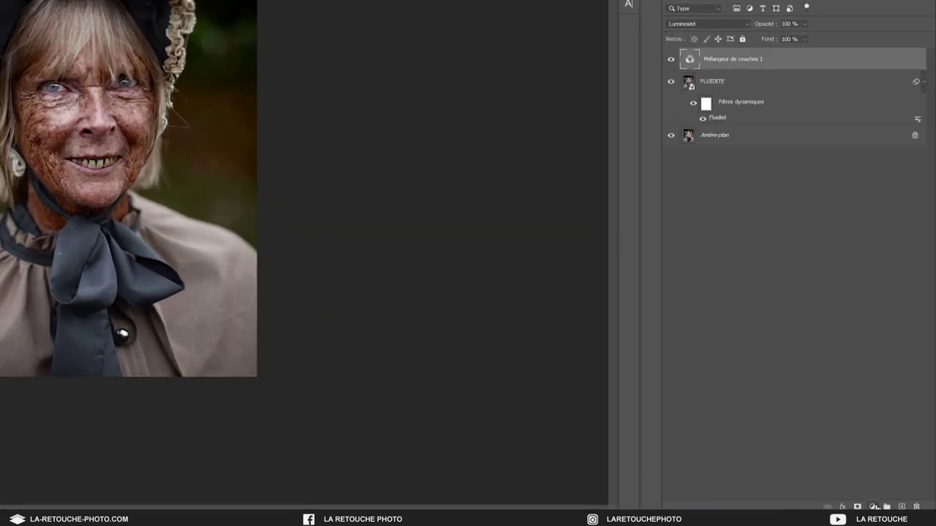
click(893, 507)
Add a Curves layer, remove its mask, and load the Rouge channel as a selection.
click(830, 364)
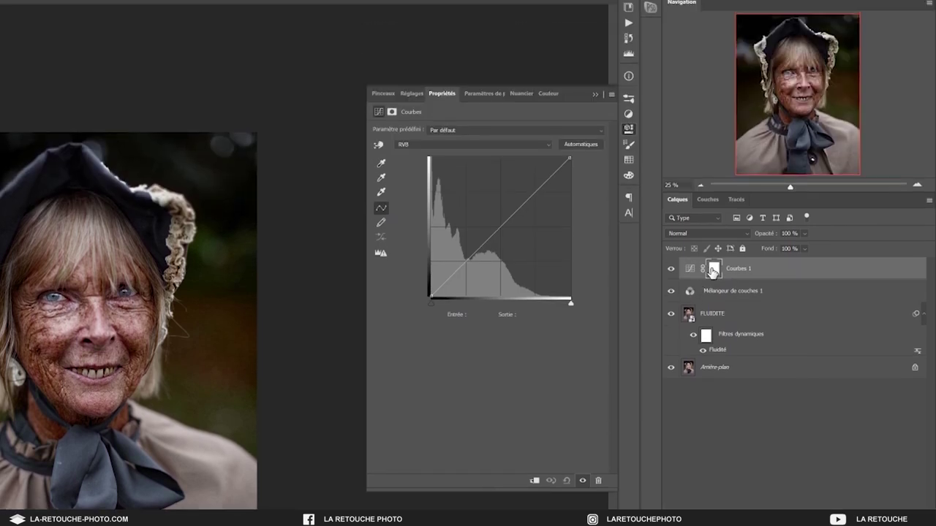
right_click(713, 271)
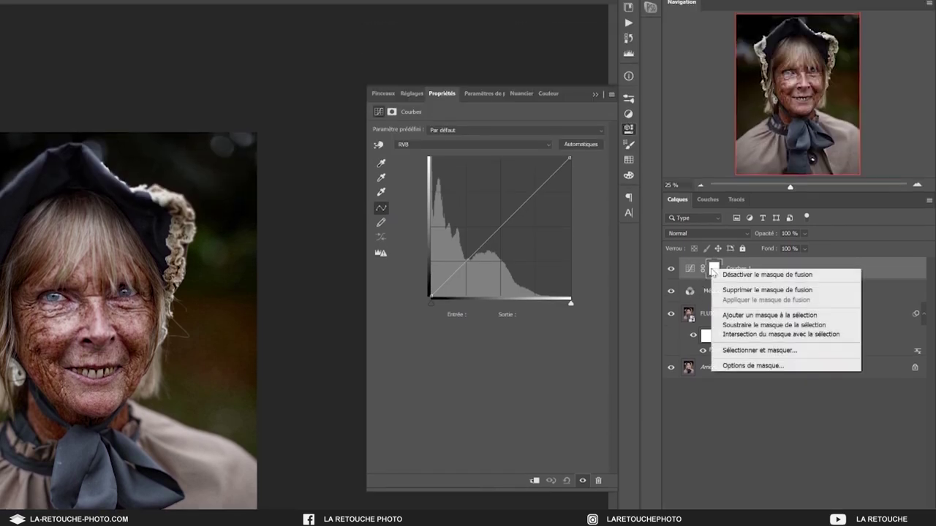
click(731, 290)
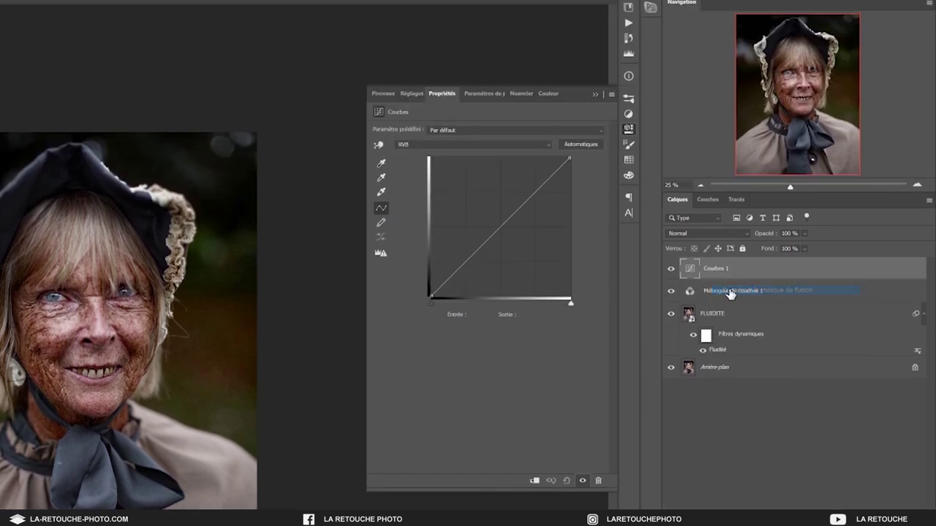
drag(668, 270, 670, 315)
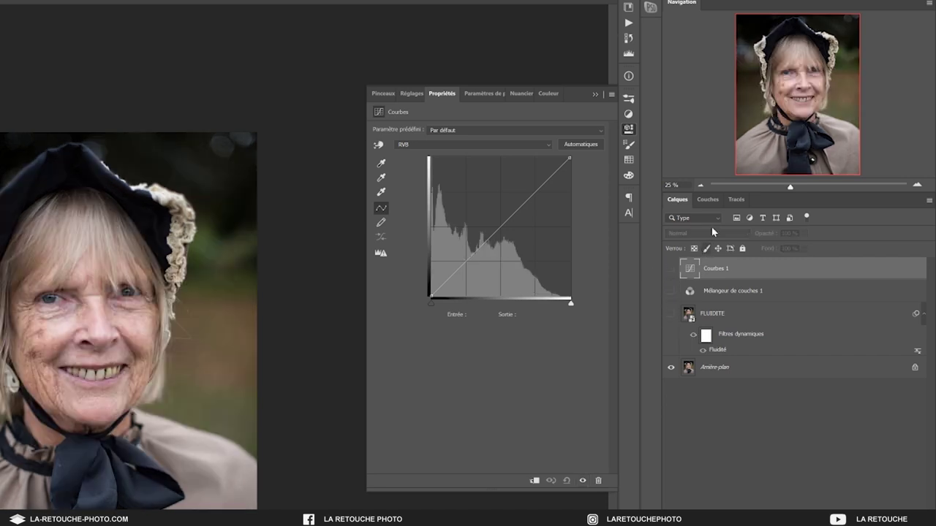
click(709, 199)
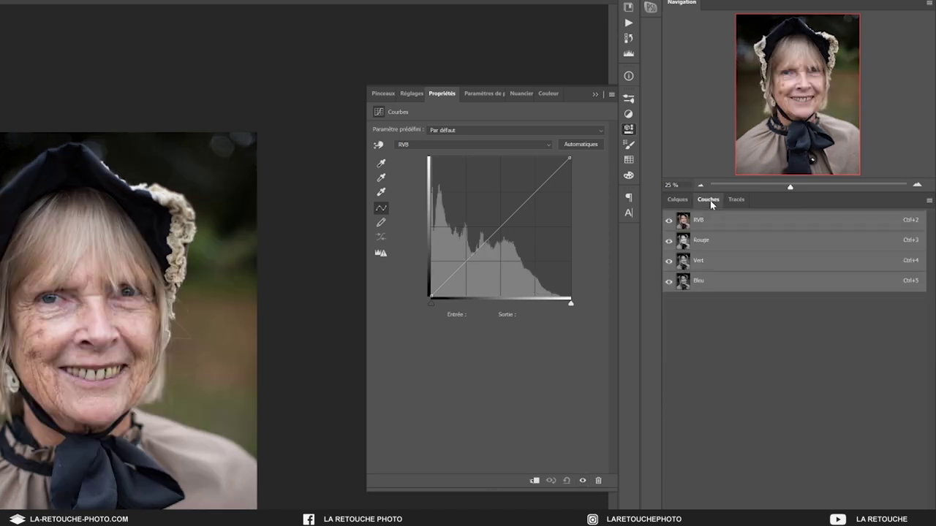
ctrl+click(684, 247)
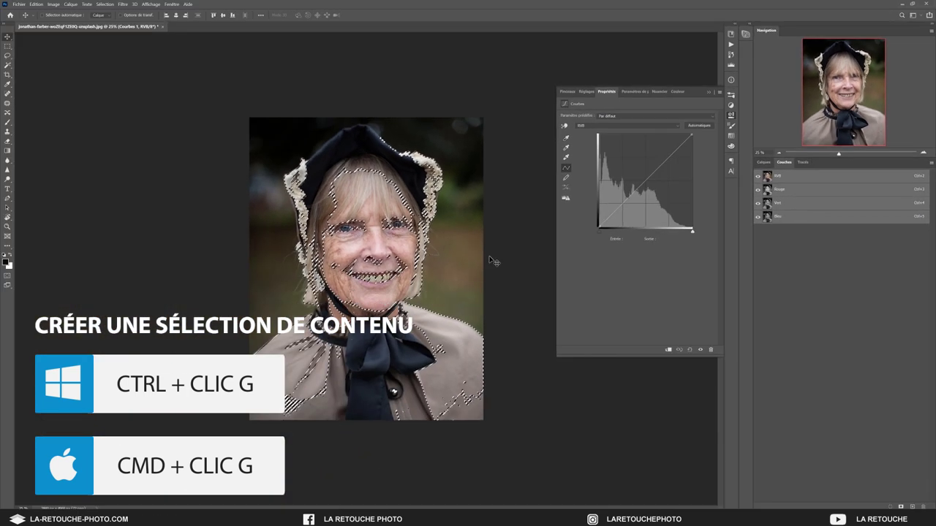
click(765, 163)
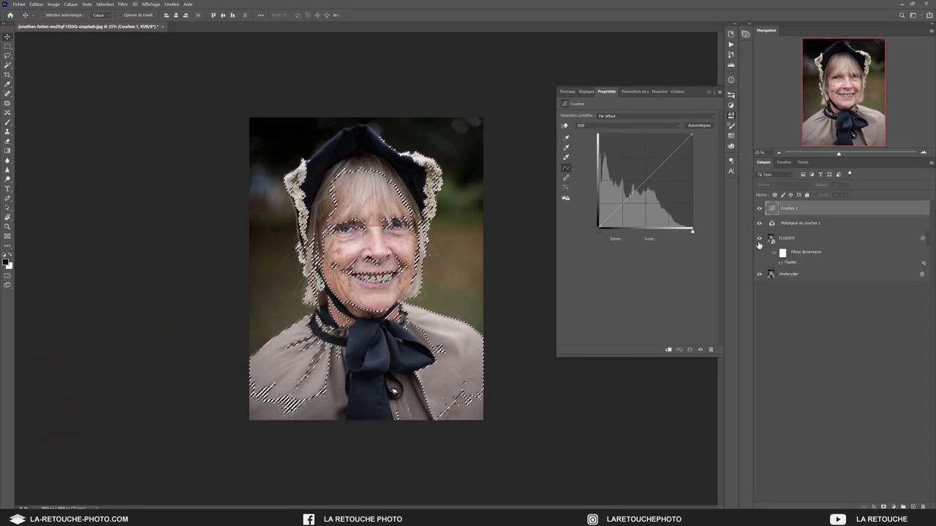
click(759, 223)
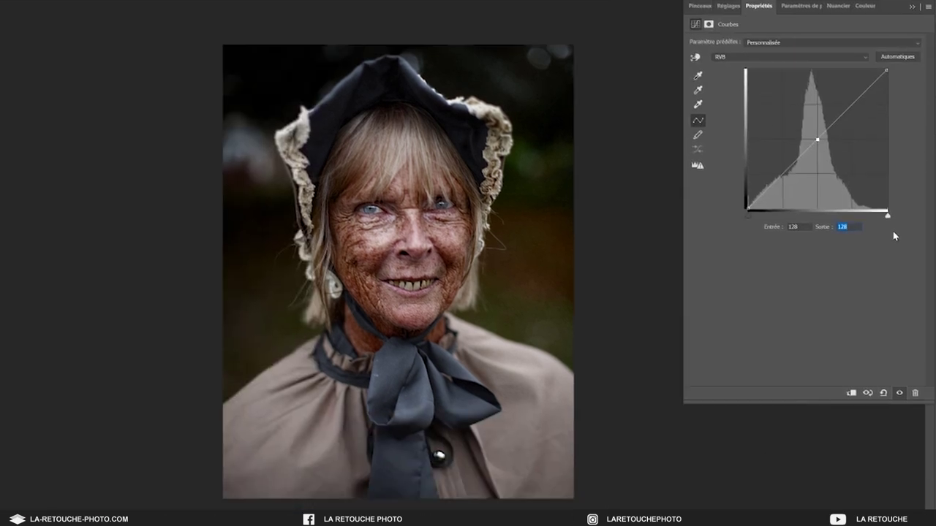
Lower the curve midpoint to darken and rename the layer 'BURN couches RED'.
key(shift+Down)
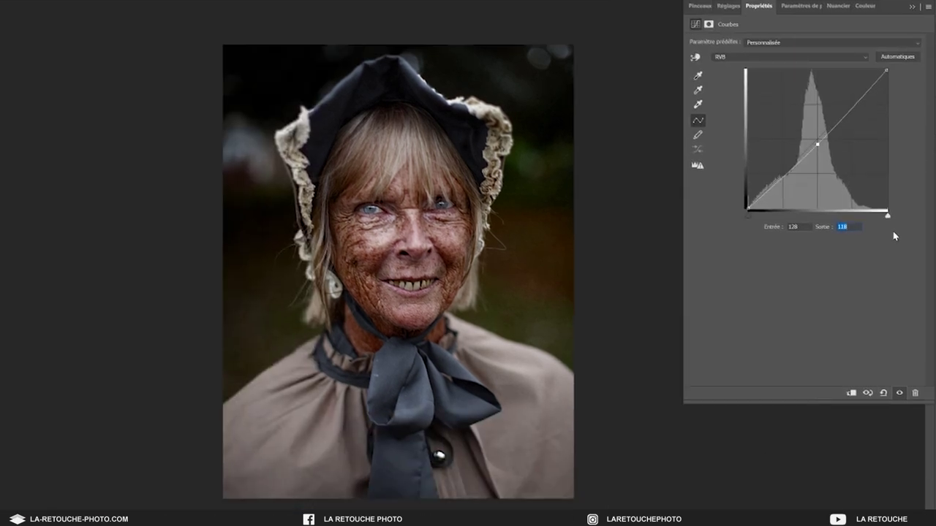
key(shift+Down)
key(shift+Down)
key(shift+Down)
key(shift+Down)
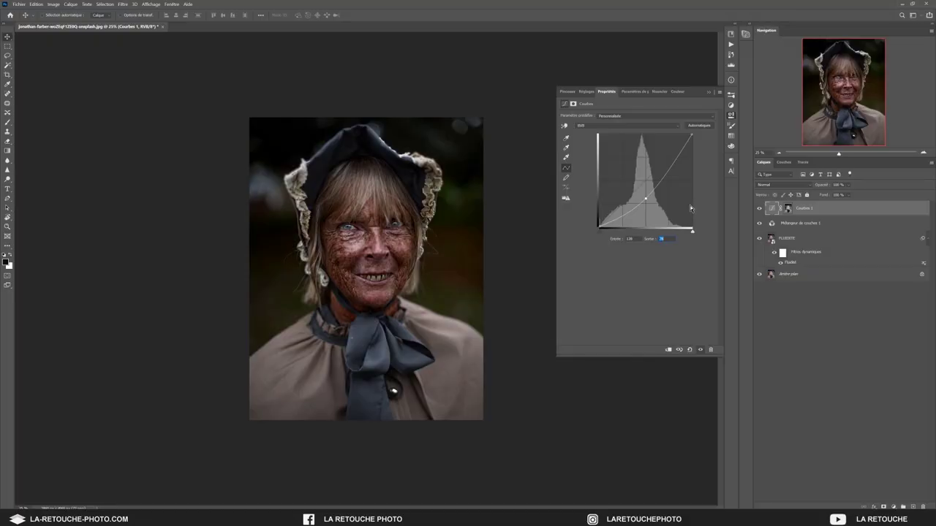
click(709, 93)
double_click(804, 208)
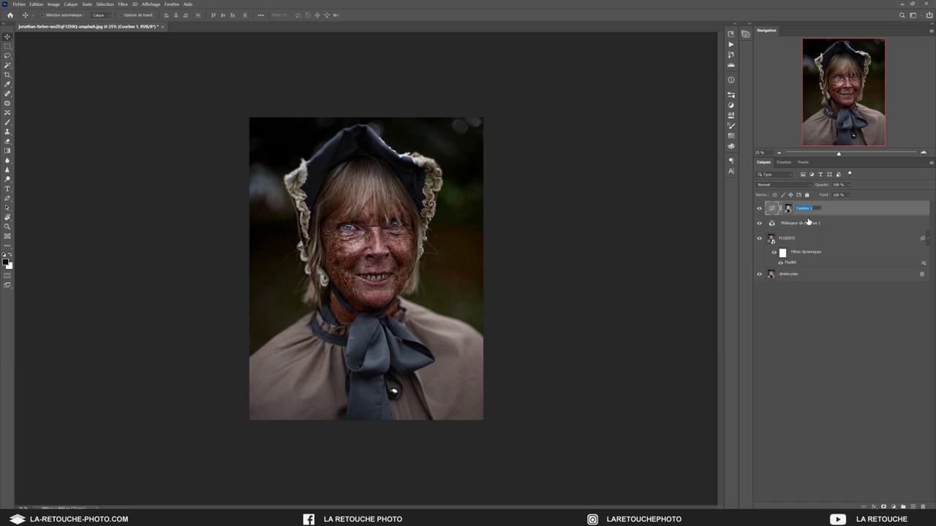
text(Ter)
text(D&B)
text(s RED)
key(Return)
key(ctrl+plus)
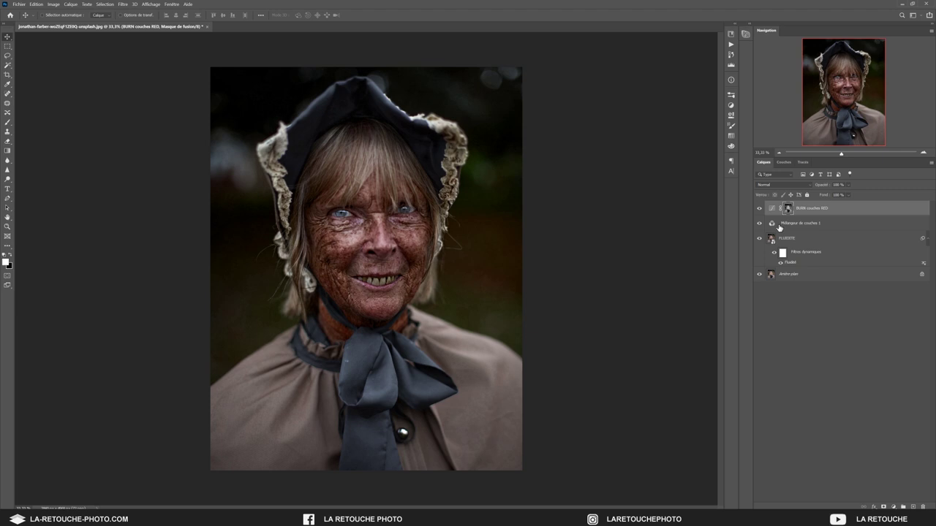
Invert the BURN couches RED mask with Négatif and view the mask on its own.
click(52, 4)
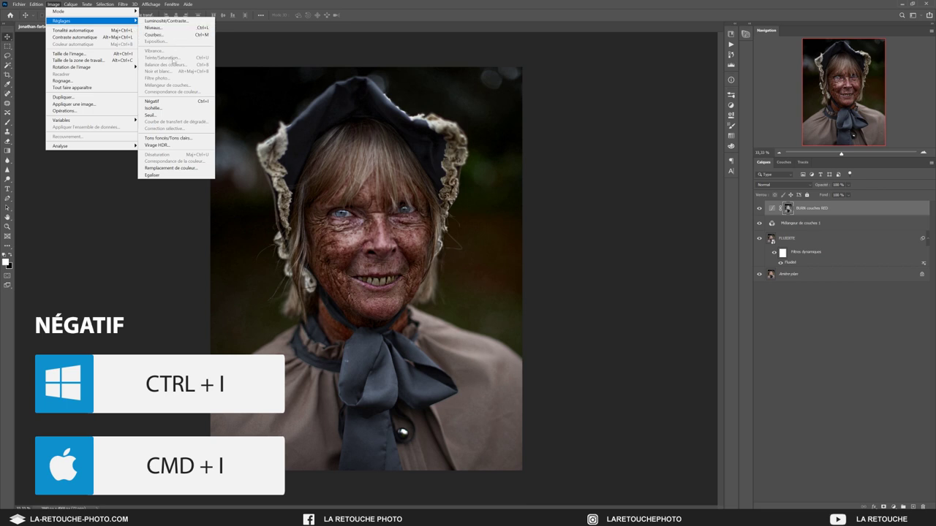
click(163, 101)
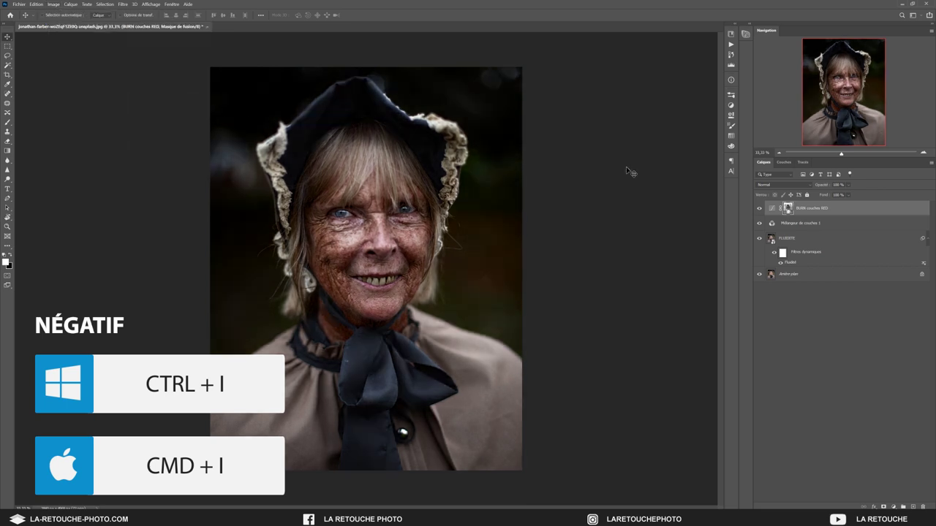
alt+click(787, 208)
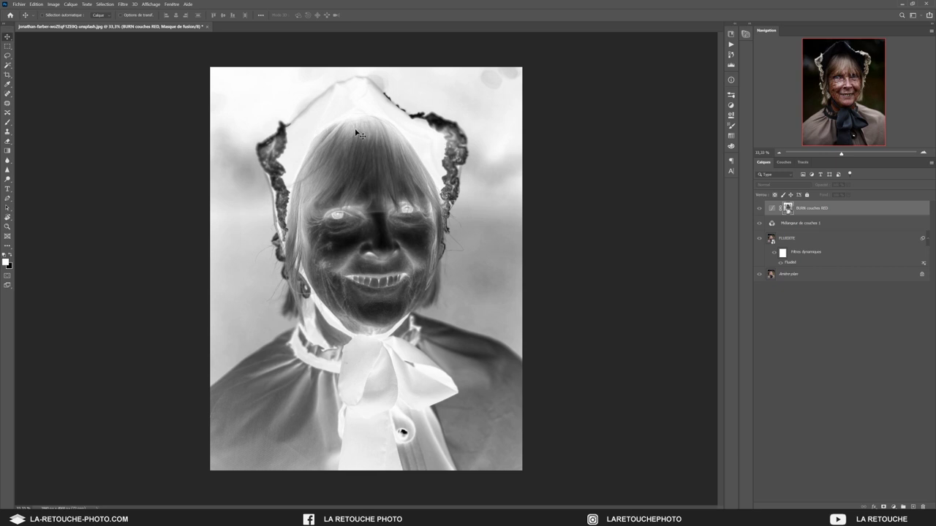
key(ctrl+i)
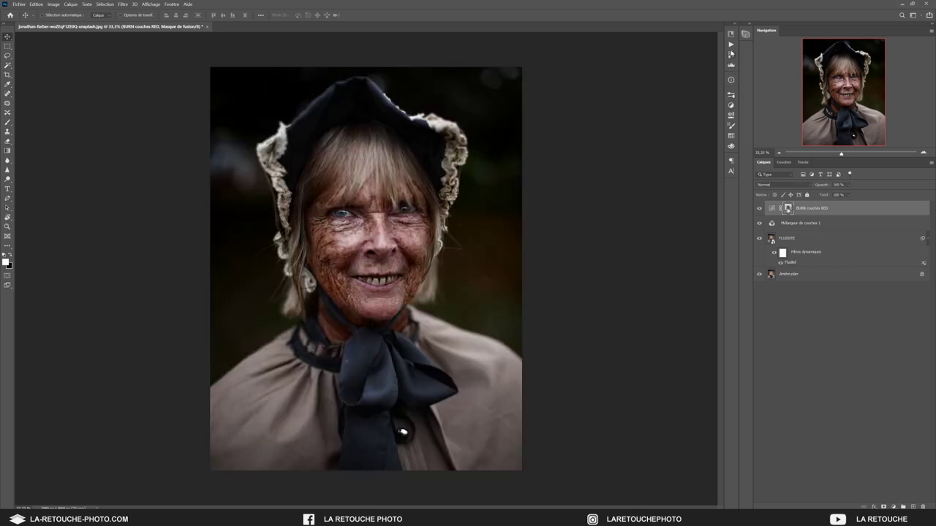
Step between earlier History states to compare the portrait before and after.
click(731, 54)
click(651, 180)
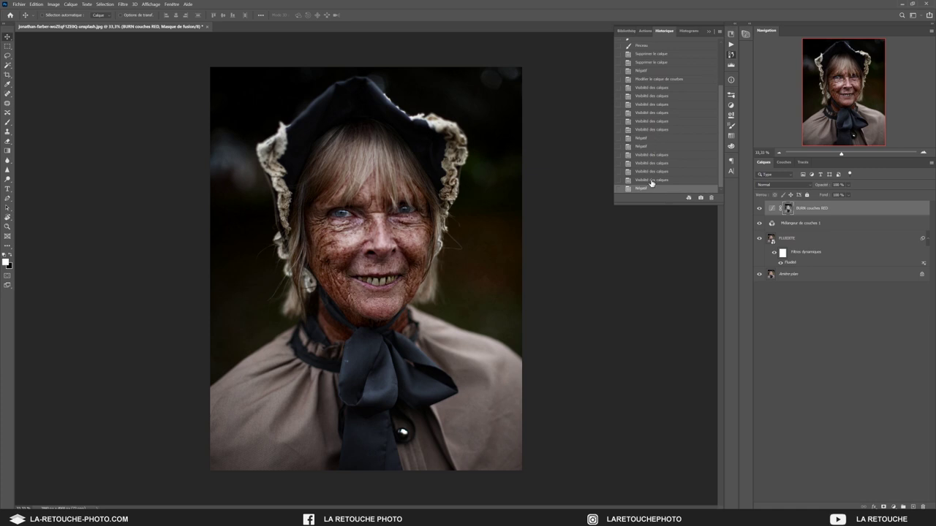
click(650, 187)
click(651, 180)
click(653, 189)
Add a second Curves layer with midpoint output lowered to 68 and a fully black mask.
click(789, 213)
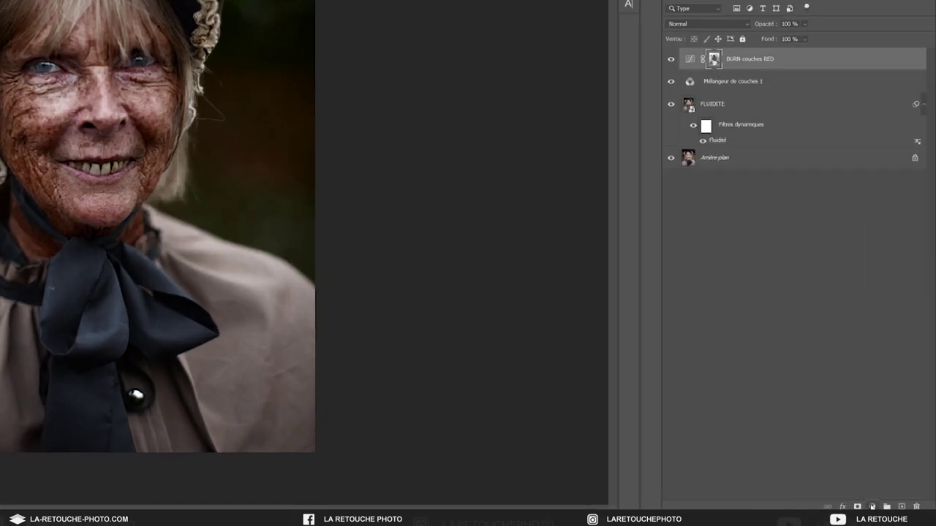
click(894, 507)
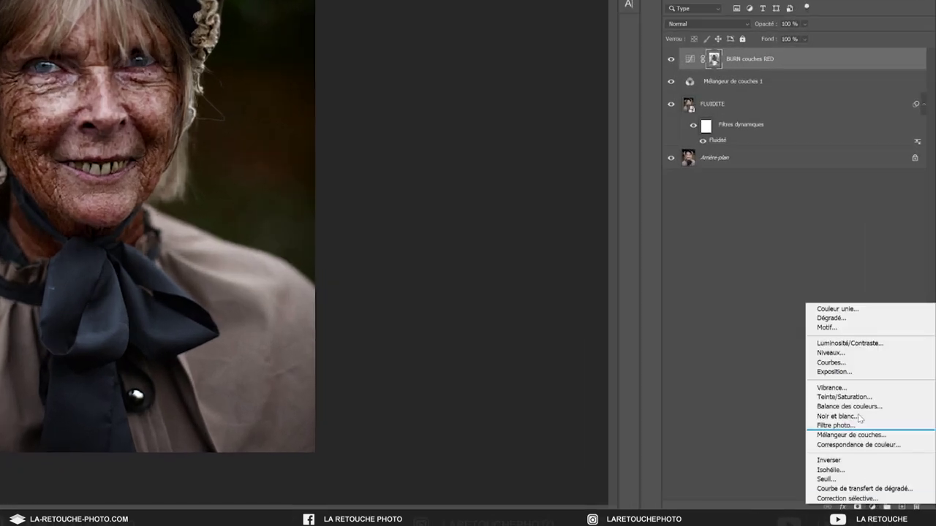
click(845, 362)
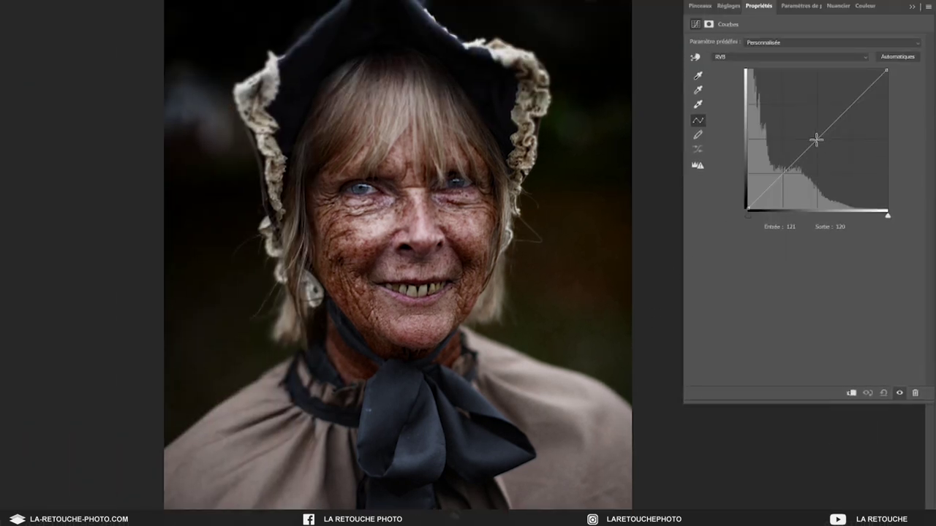
click(816, 139)
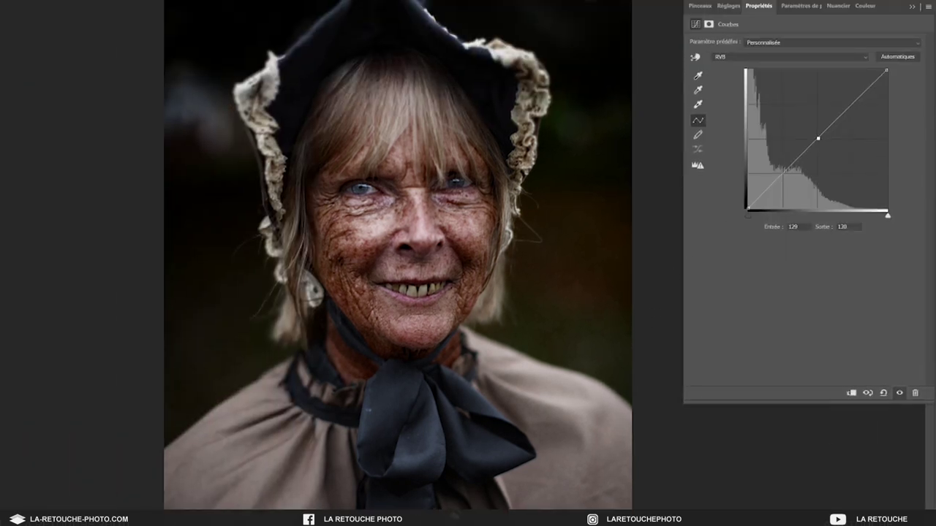
key(Tab)
key(Down)
key(Down)
key(shift+Down)
key(shift+Down)
key(shift+Down)
key(shift+Down)
key(shift+Down)
key(shift+Down)
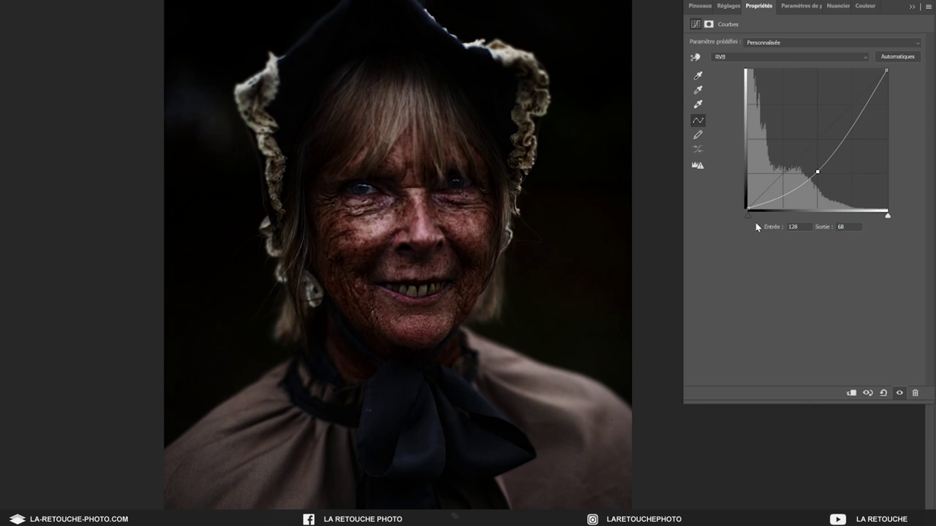
click(912, 6)
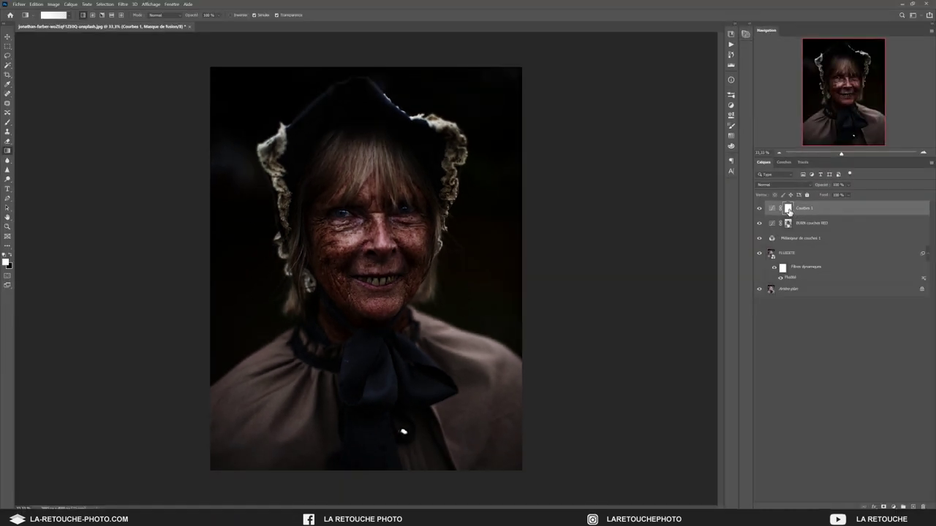
key(ctrl+i)
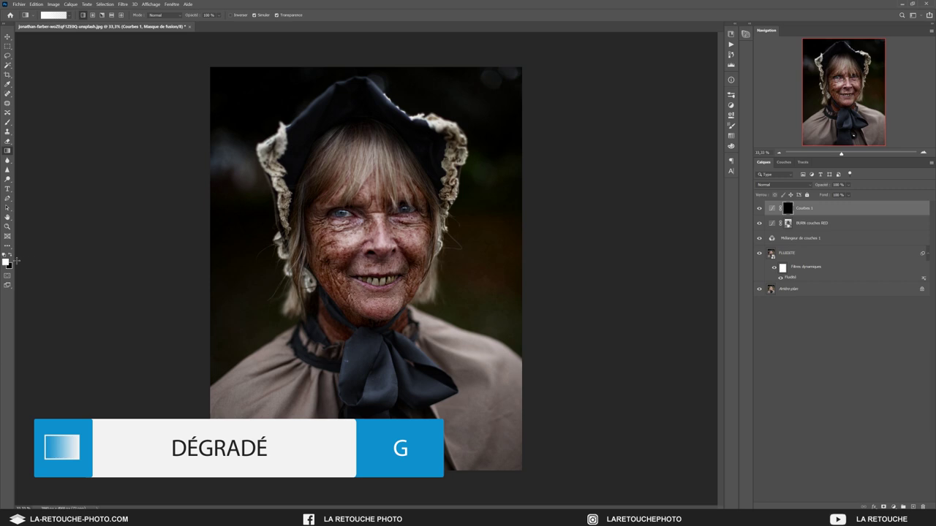
Choose the Foreground to Transparent gradient in the Gradient Editor.
click(54, 15)
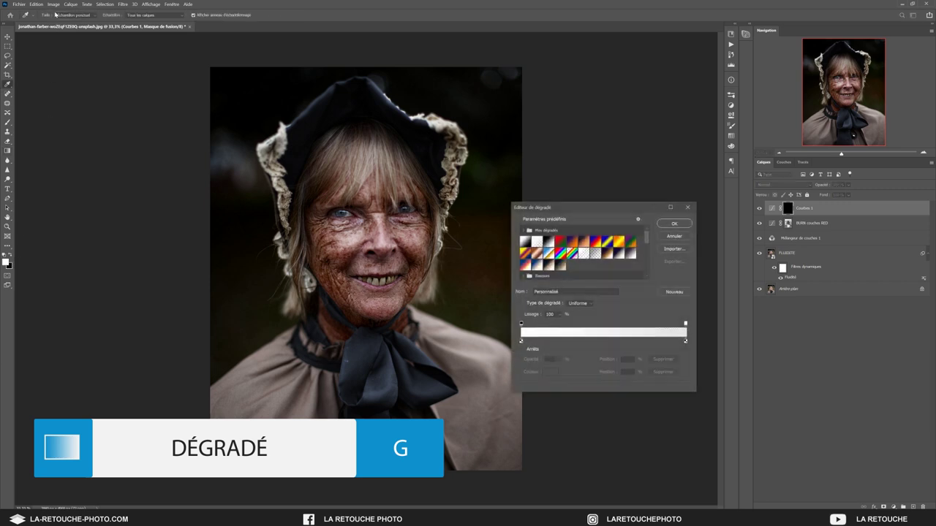
click(537, 243)
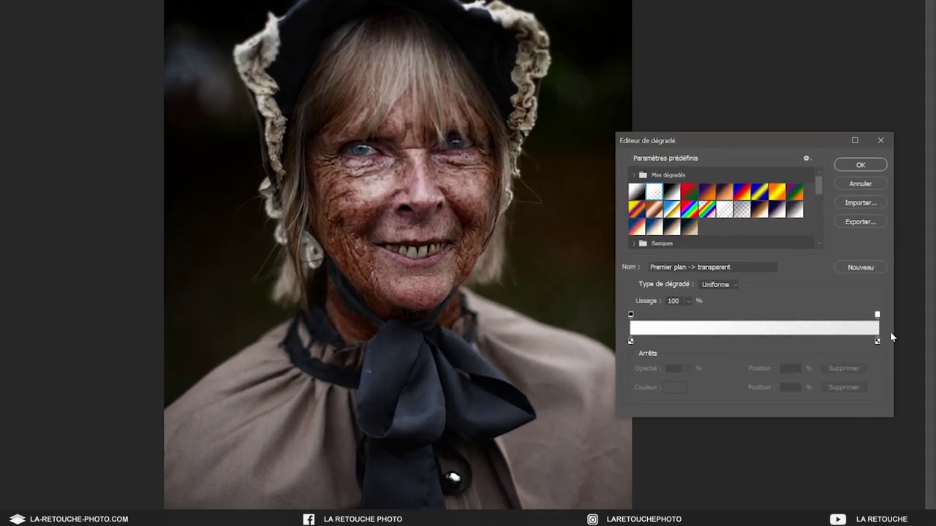
click(877, 316)
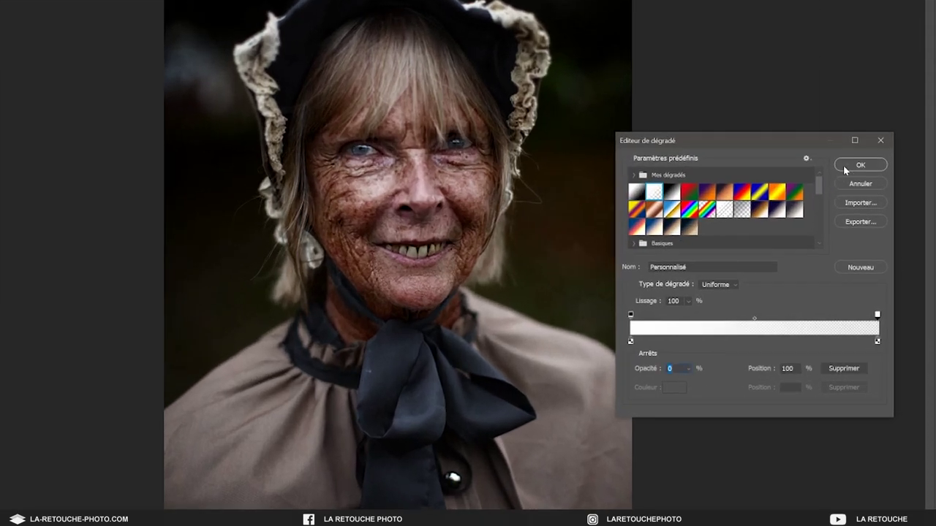
click(855, 164)
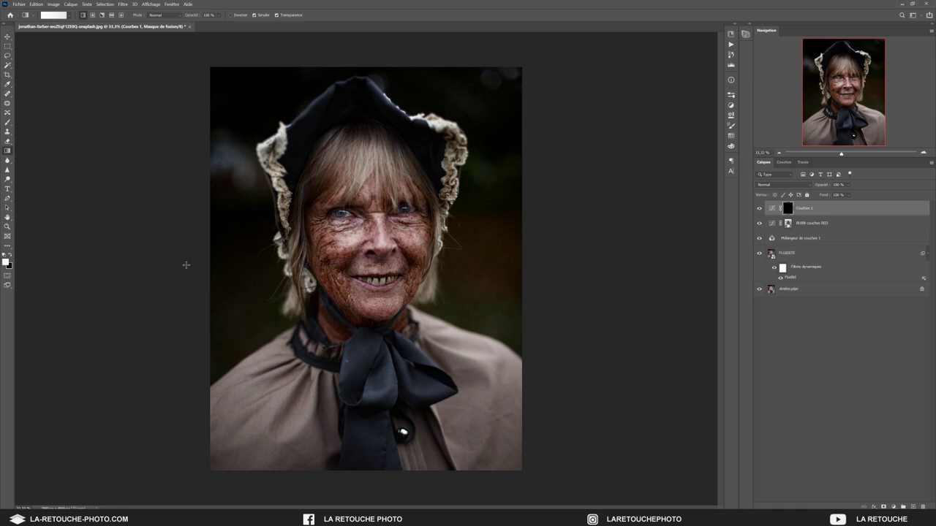
Paint gradients on the Courbes 1 mask from left, right and bottom edges, then start renaming it.
drag(167, 289, 324, 287)
drag(411, 210, 570, 211)
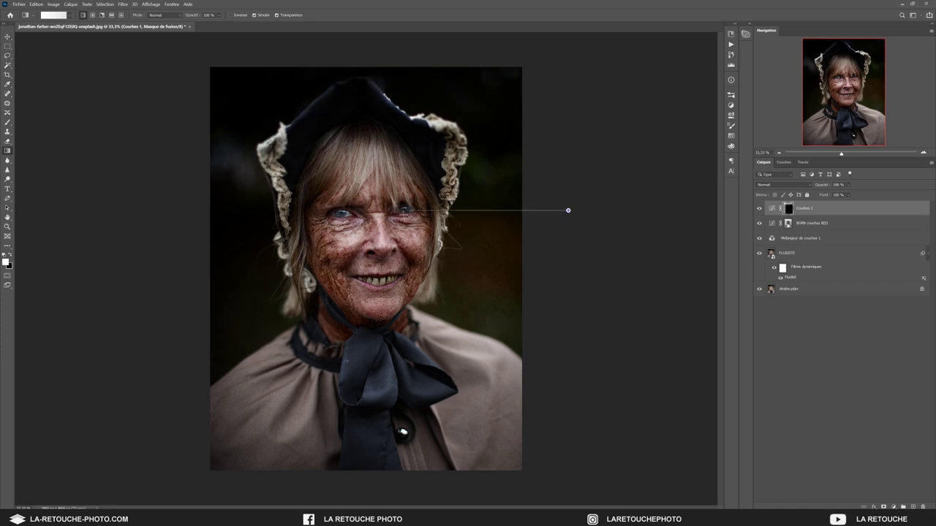
drag(374, 316, 374, 480)
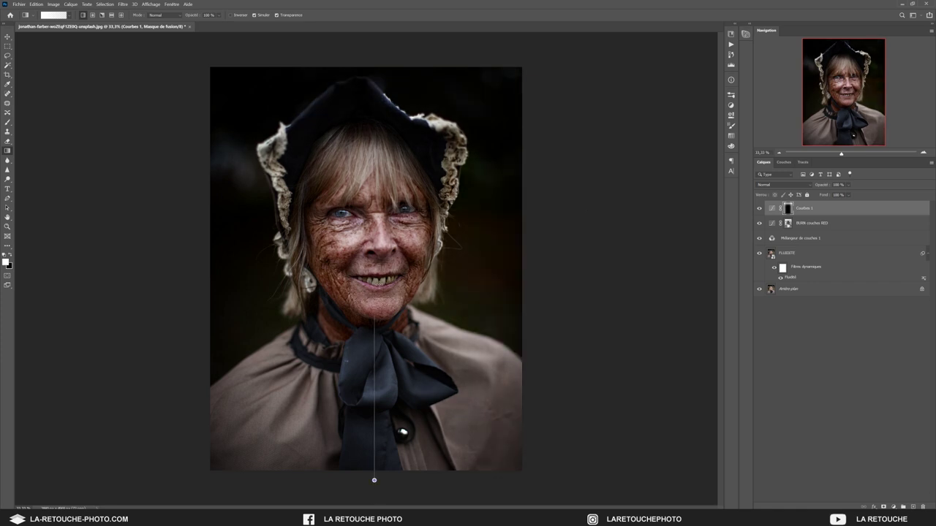
double_click(803, 208)
text(V)
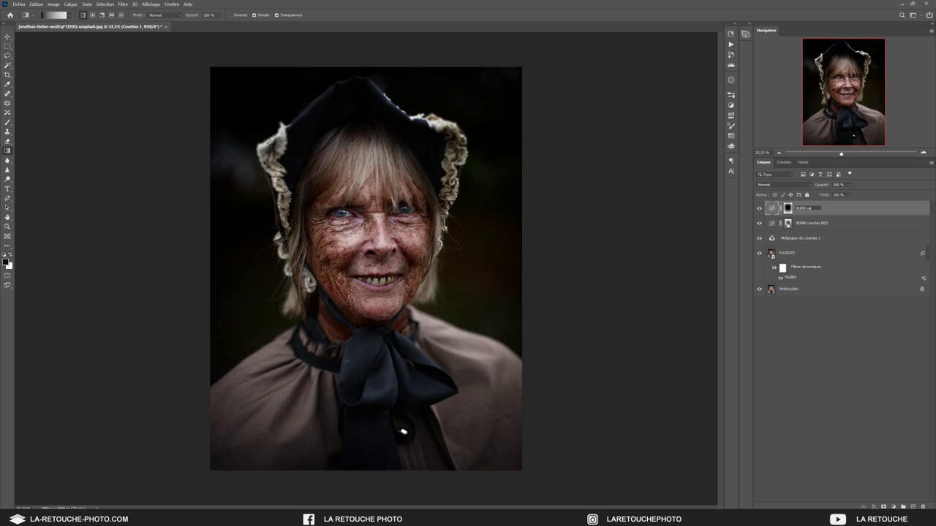
text(gnetage negatif)
Name the layer BURN vignetage negatif, duplicate it, and delete the copy's mask.
key(Return)
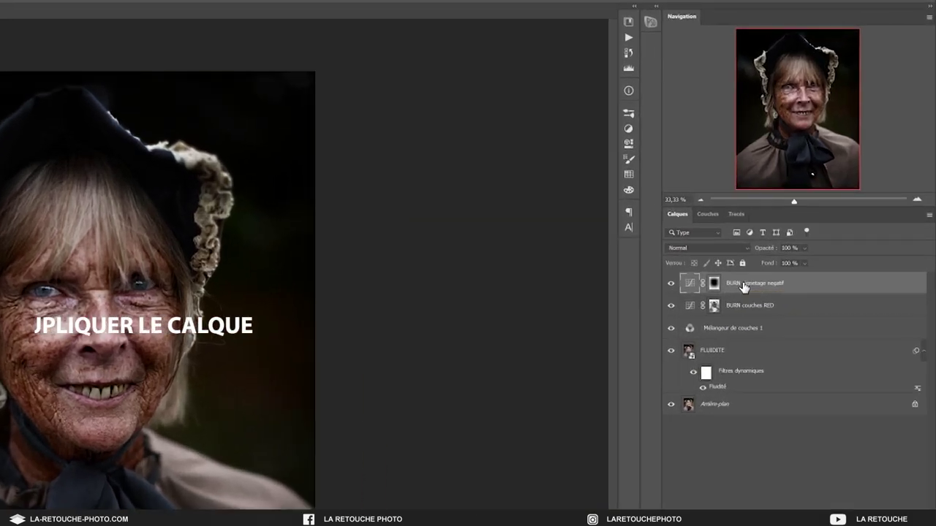
key(ctrl+j)
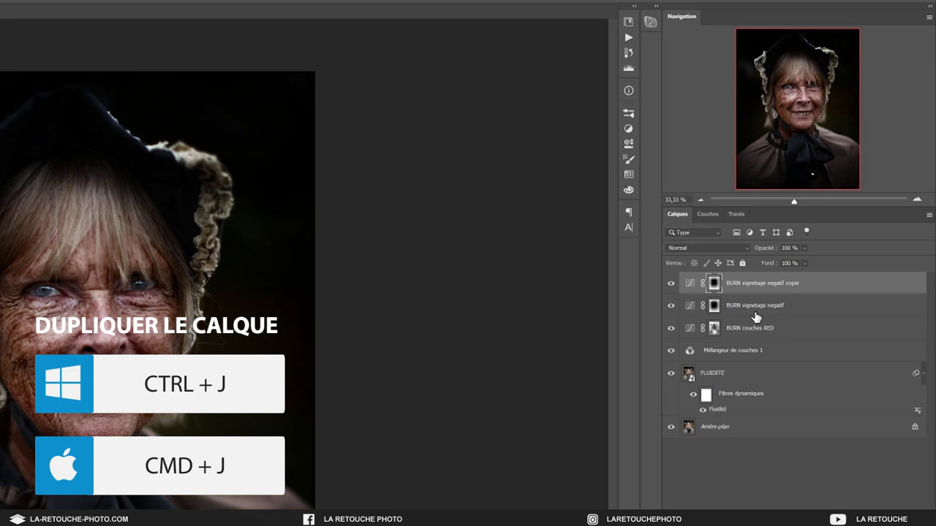
right_click(713, 287)
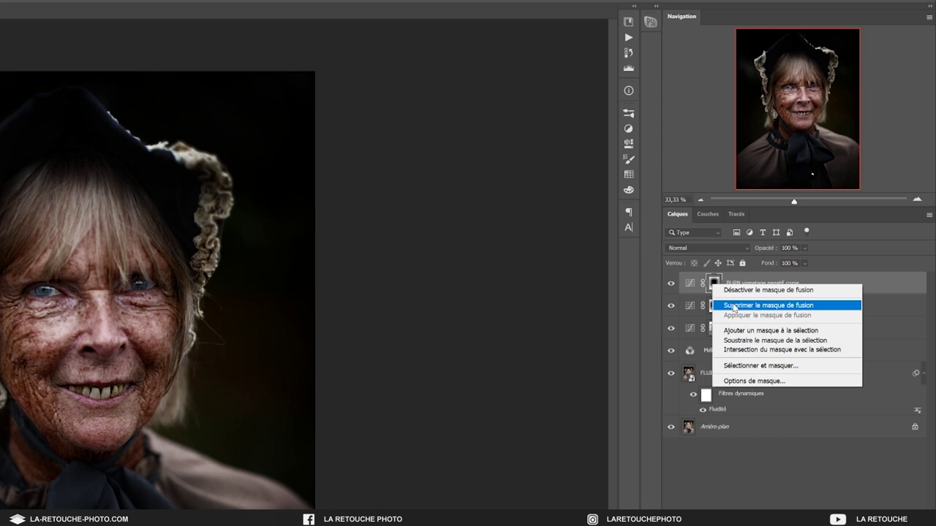
click(734, 308)
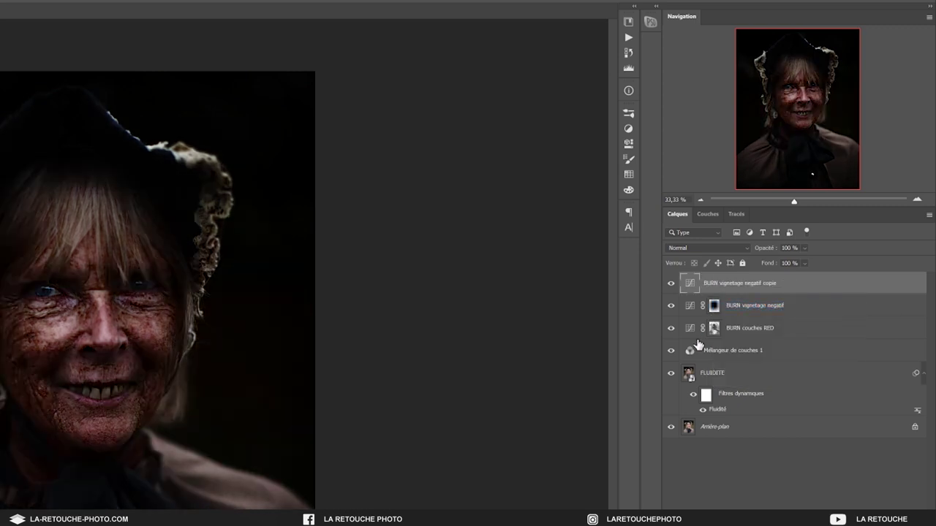
Reset the copy's Curves and lift the black output to about 60.
double_click(691, 284)
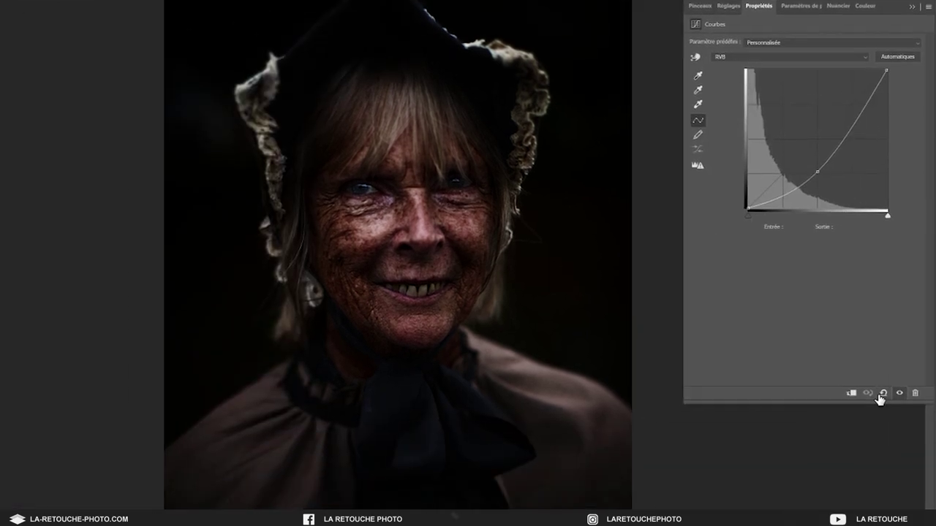
click(882, 393)
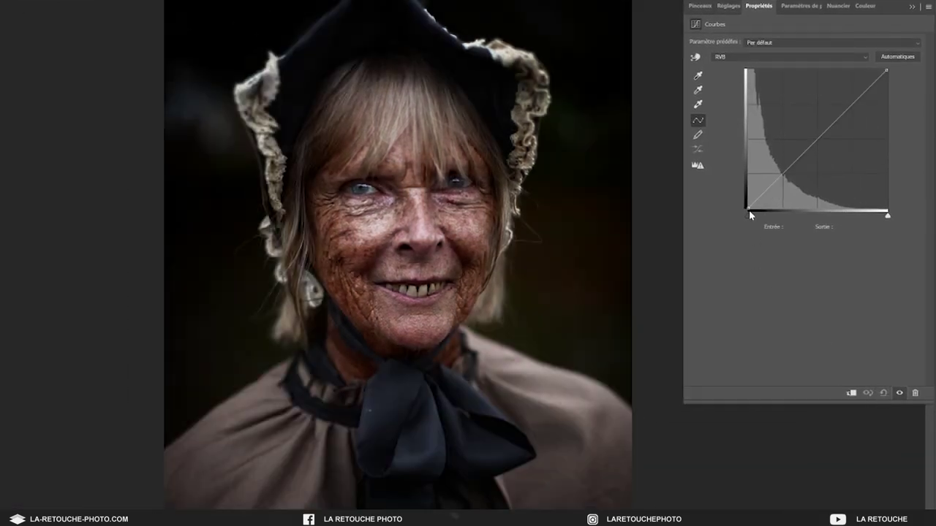
drag(749, 211, 741, 174)
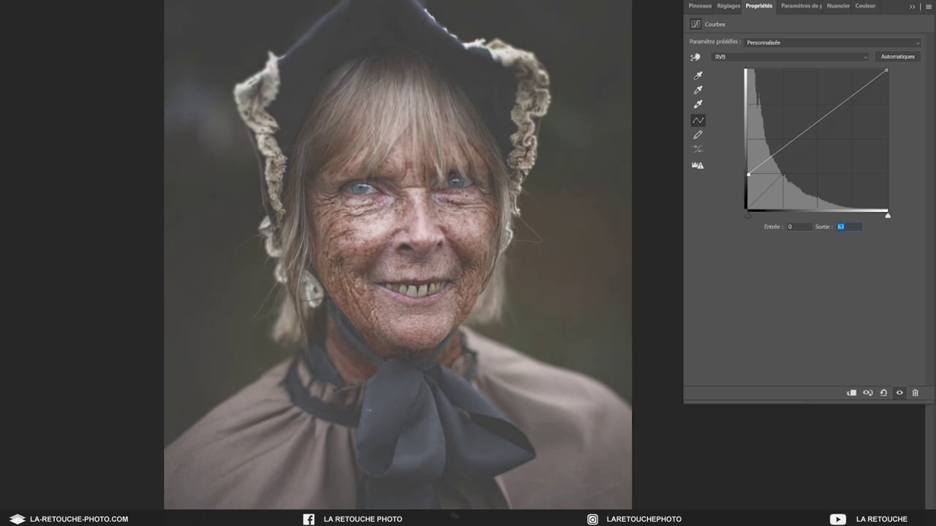
key(Down)
key(Down)
Rename the curves copy to BURN vignetage positif.
click(912, 7)
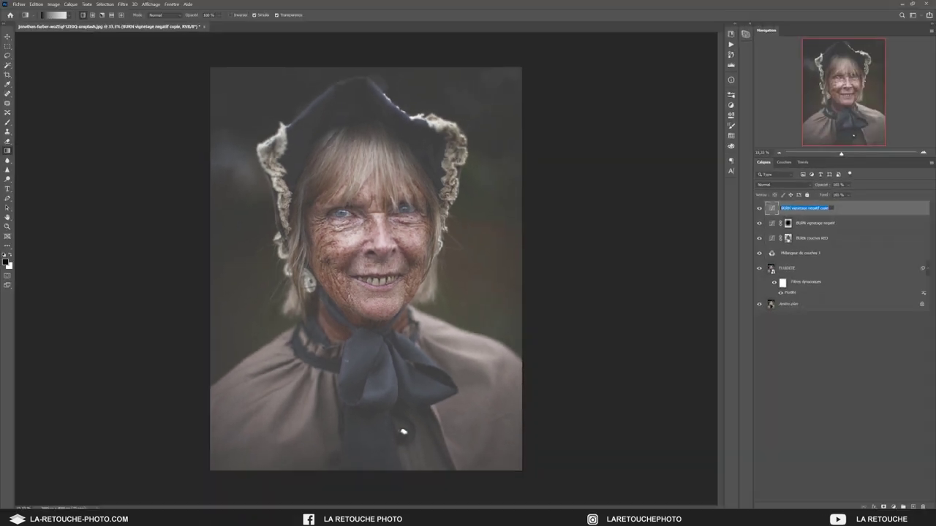
drag(807, 208, 842, 209)
text(posi)
key(Return)
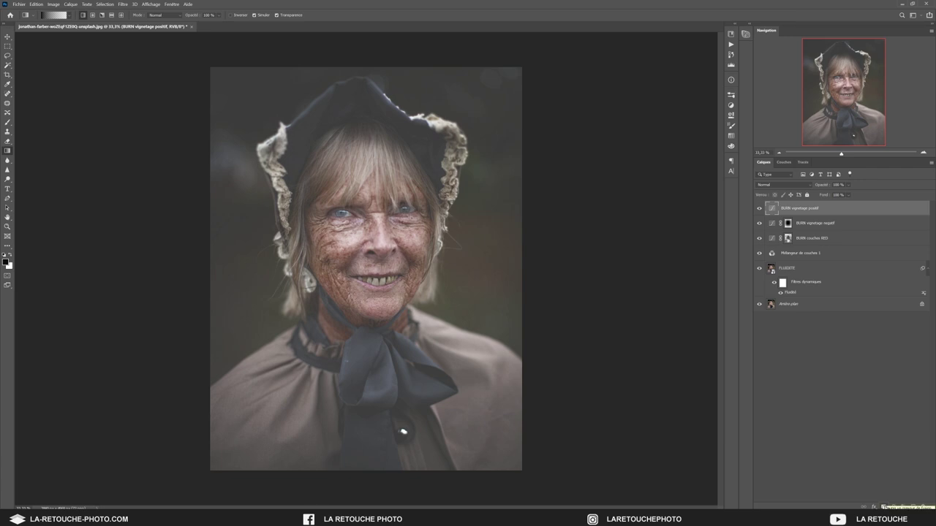
Add a black mask and paint the photo's edges white with a large brush.
alt+click(884, 506)
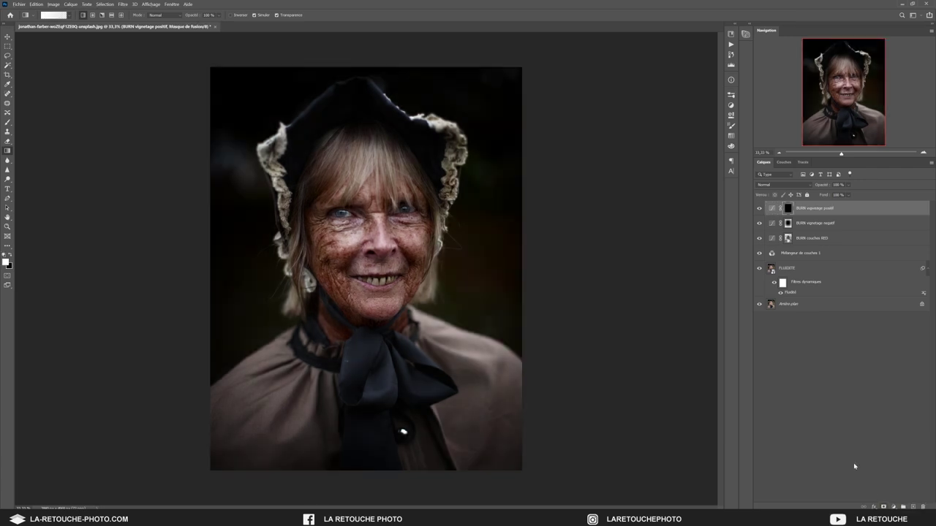
key(b)
key(b)
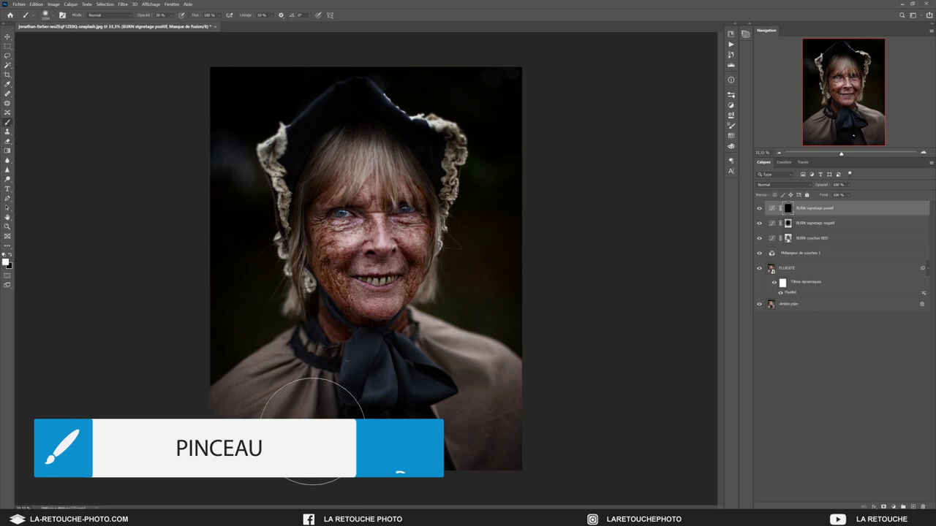
drag(296, 359, 311, 359)
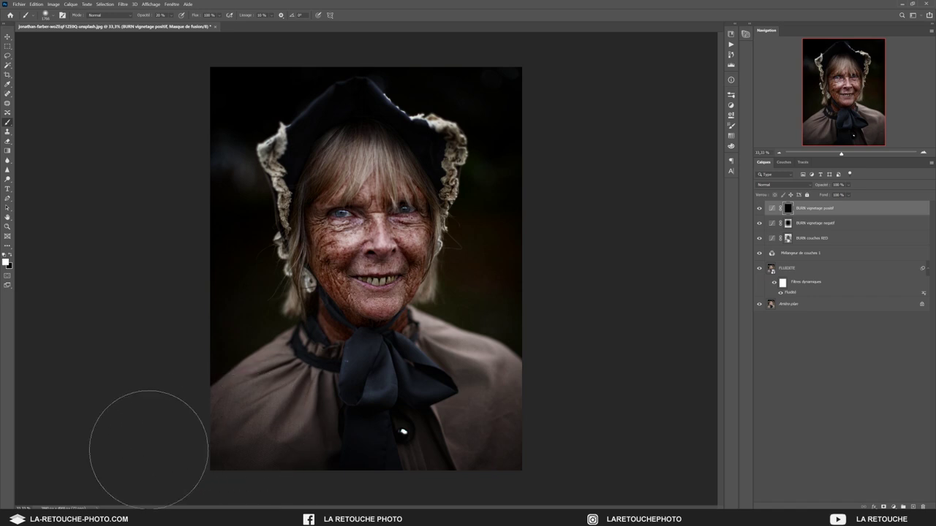
drag(198, 455, 197, 3)
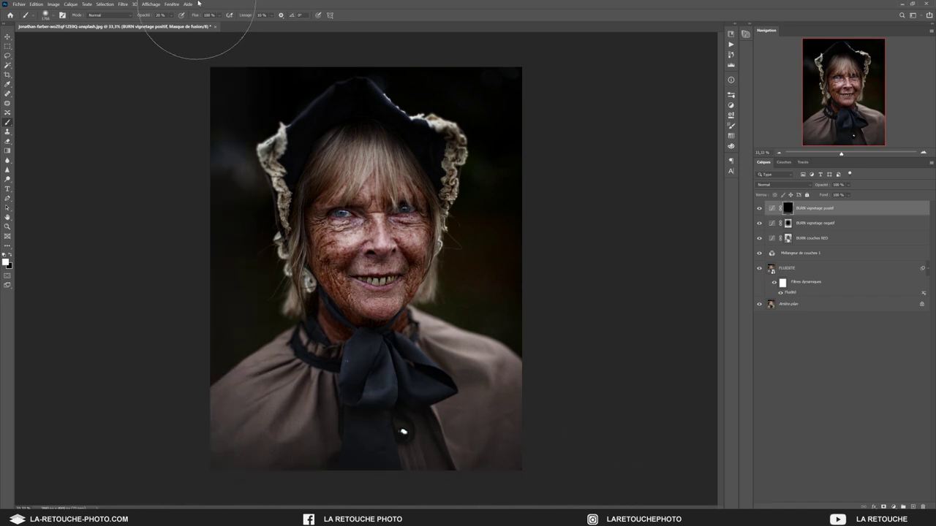
drag(193, 63, 0, 453)
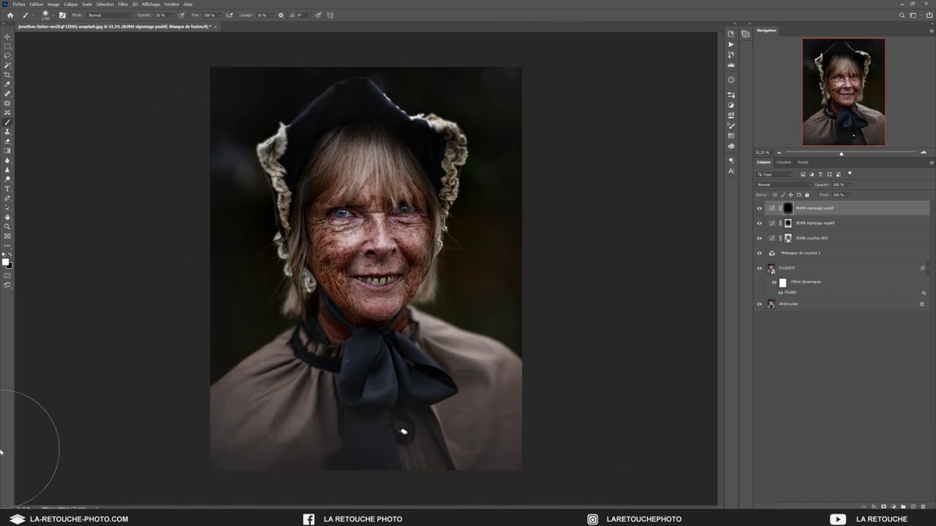
drag(194, 188, 571, 358)
Brighten the bottom with a mask gradient, then drag the dust texture onto the portrait.
key(g)
drag(370, 480, 370, 313)
key(ctrl+z)
drag(371, 471, 386, 314)
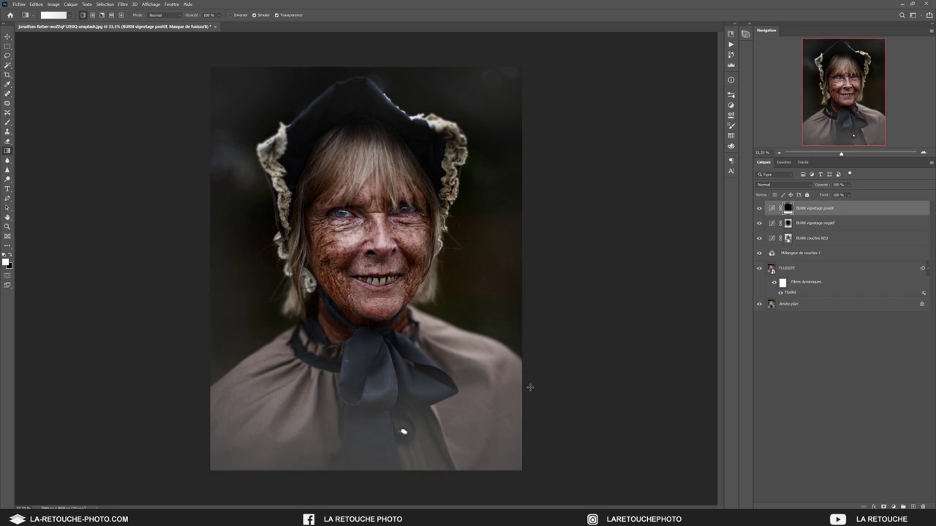
key(v)
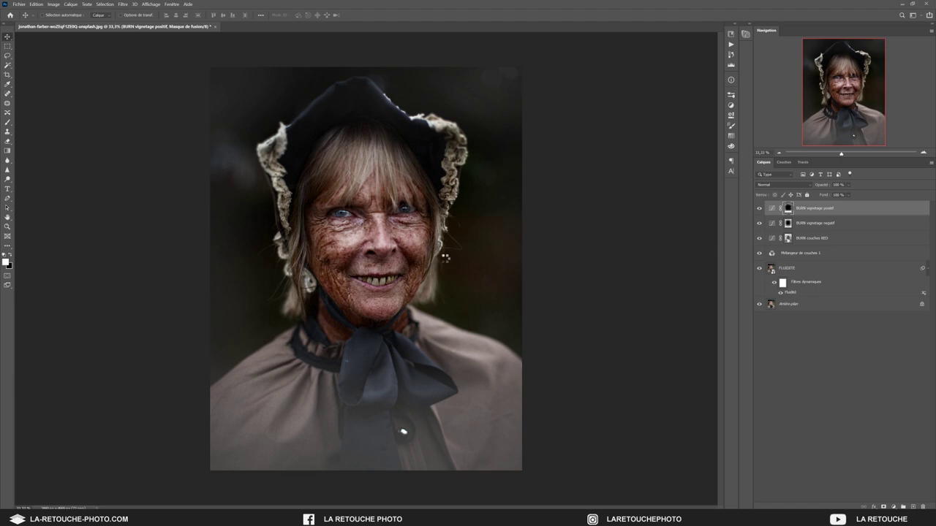
drag(928, 249, 443, 278)
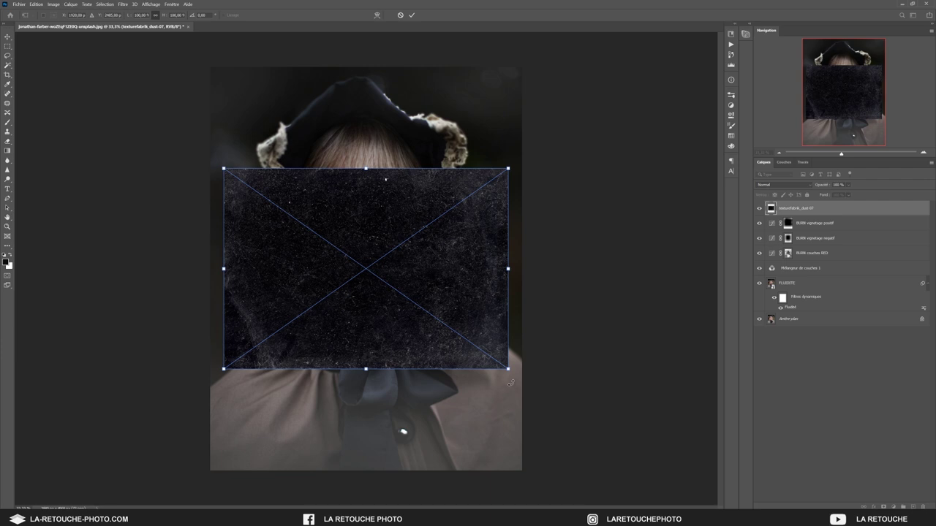
Rotate the dust texture to portrait orientation and enlarge it to cover the photo.
mouse_move(511, 380)
mouse_down()
mouse_move(448, 212)
mouse_move(409, 178)
mouse_up()
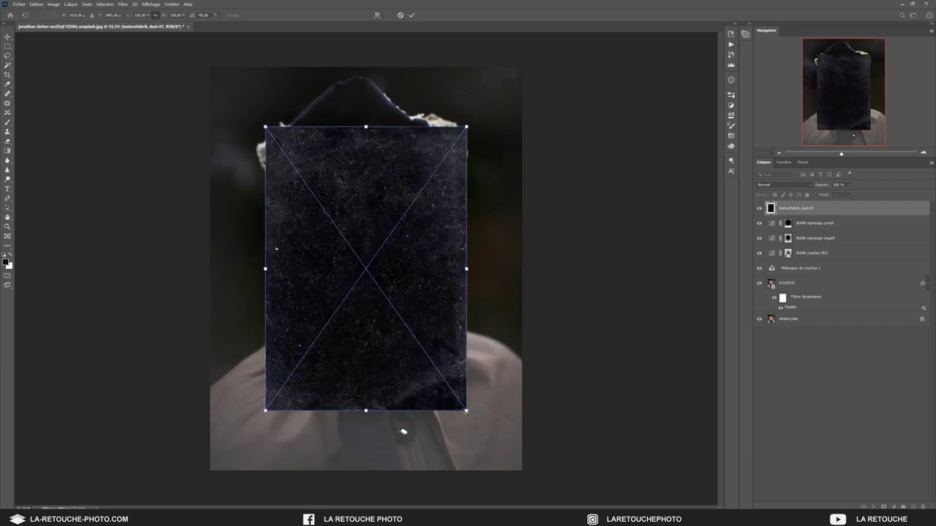
drag(476, 419, 561, 463)
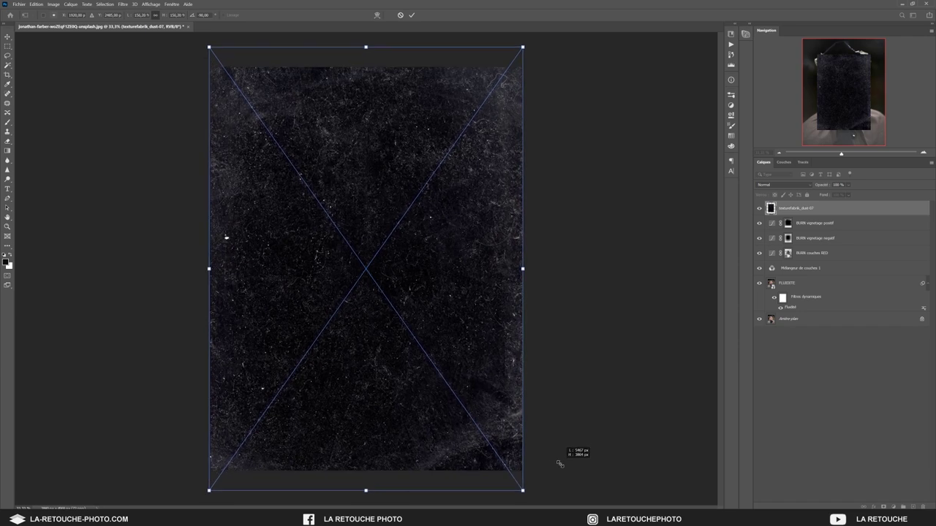
key(Return)
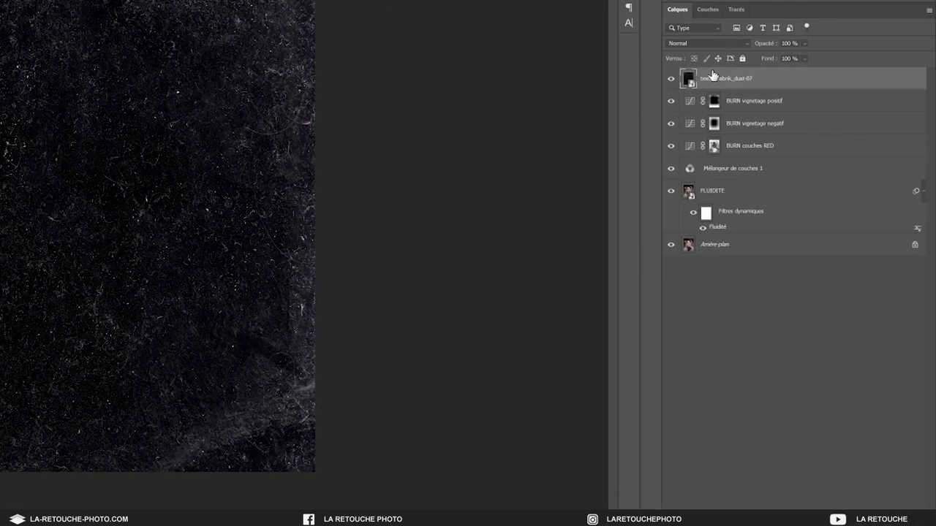
Set texturefabrik_dust-07 to Superposition blending at 15% opacity.
click(716, 45)
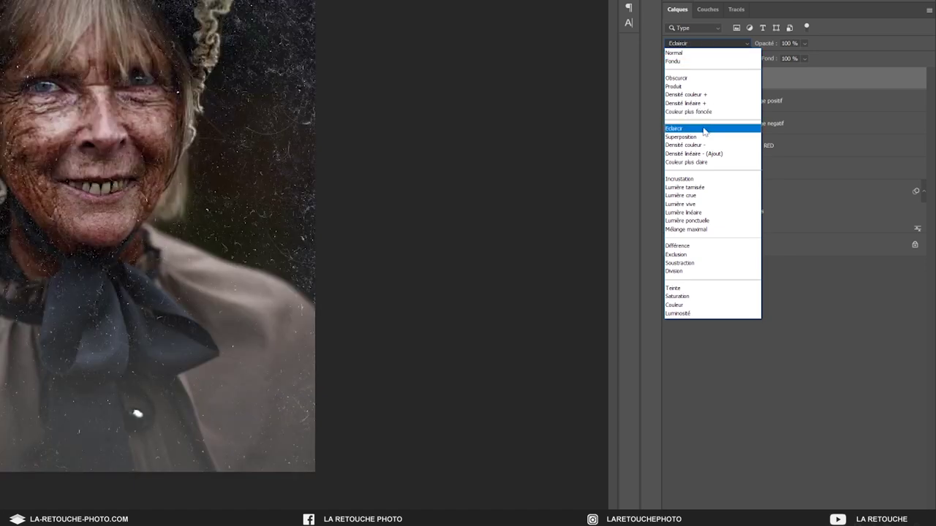
click(703, 138)
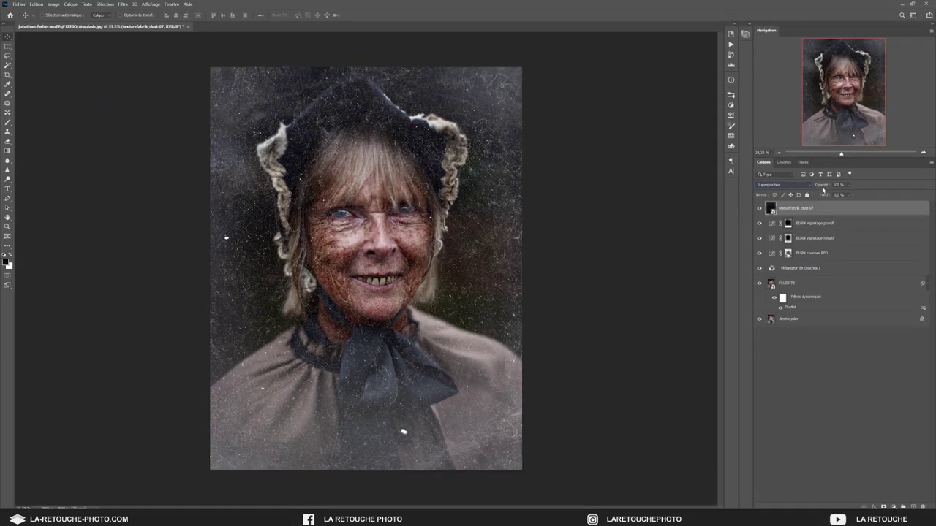
click(822, 187)
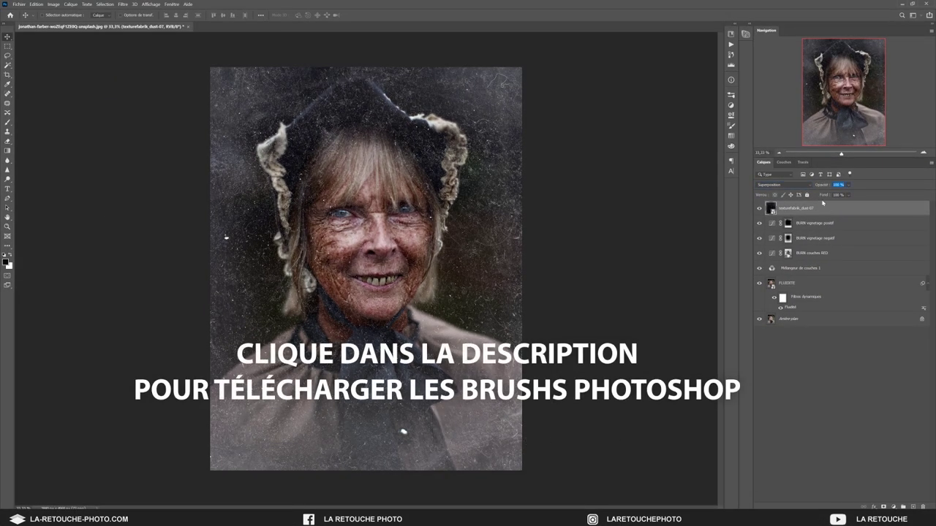
text(80)
key(Return)
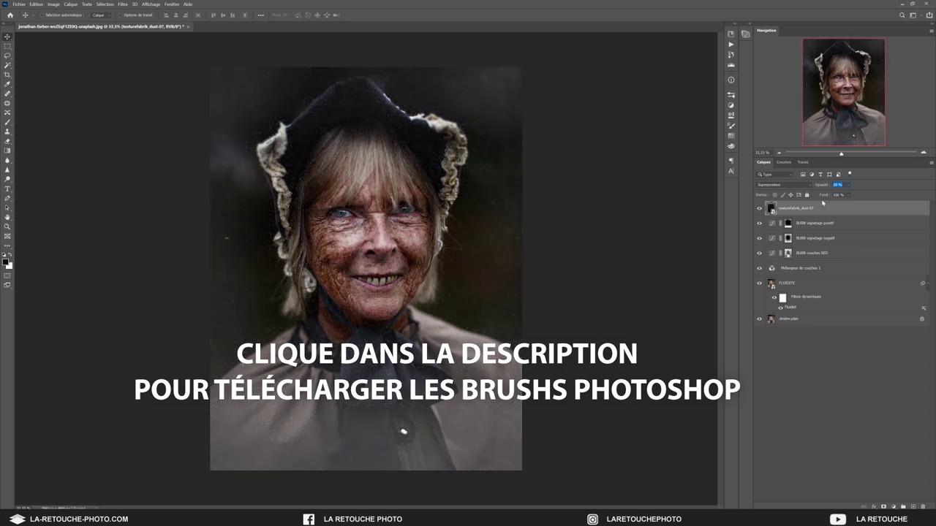
text(15)
key(Return)
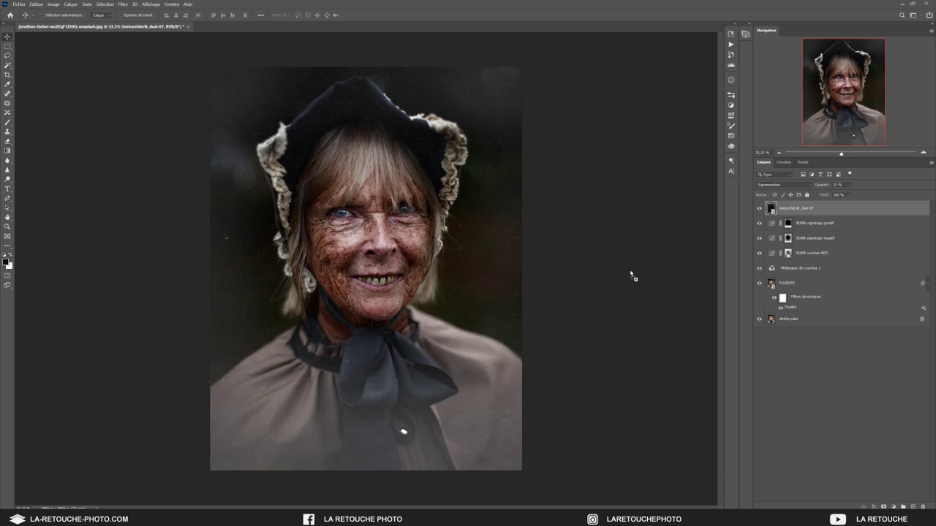
Place the film-grain texture, rotate it a quarter turn, enlarge it and flip it horizontally.
drag(633, 276, 394, 275)
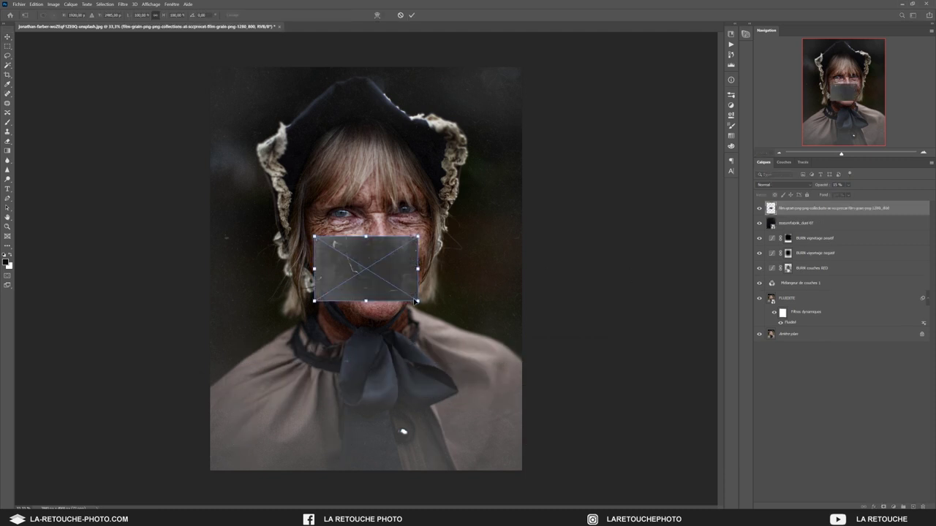
mouse_move(444, 292)
mouse_down()
mouse_move(394, 196)
mouse_move(401, 206)
mouse_up()
mouse_move(398, 320)
mouse_down()
mouse_move(633, 439)
mouse_move(662, 435)
mouse_up()
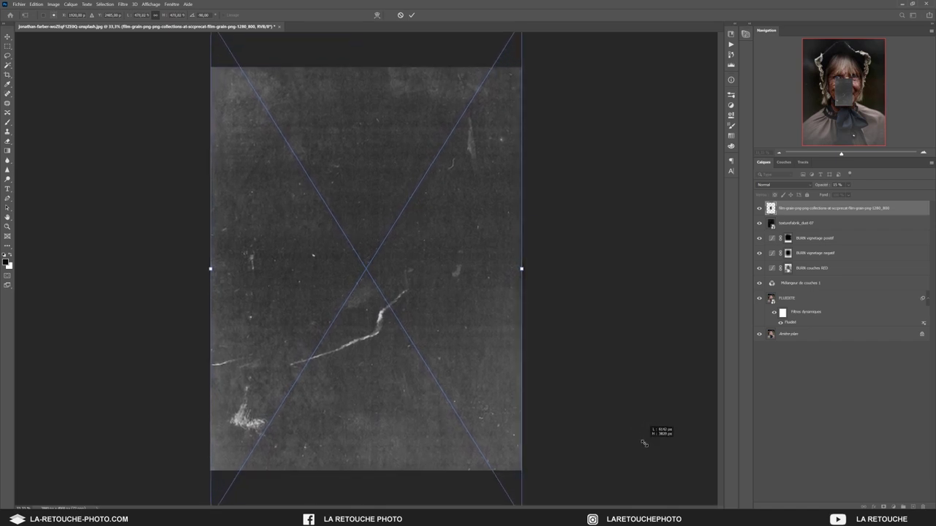
right_click(346, 372)
click(391, 485)
drag(452, 303, 452, 321)
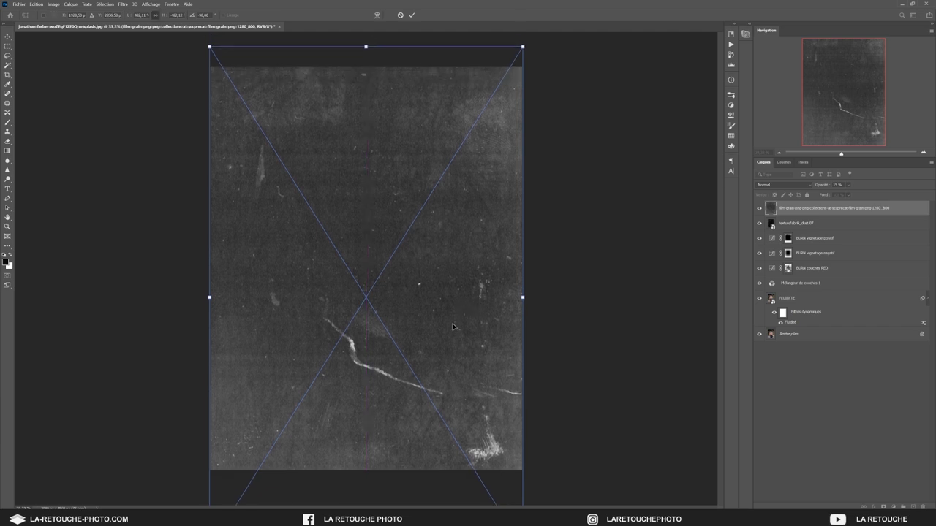
key(Return)
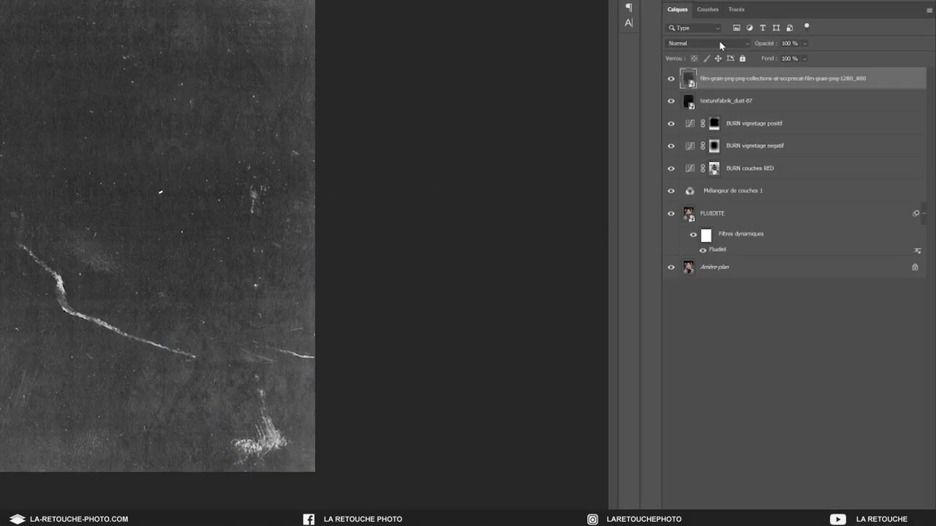
Blend the film-grain layer in Superposition at 100% opacity.
click(719, 42)
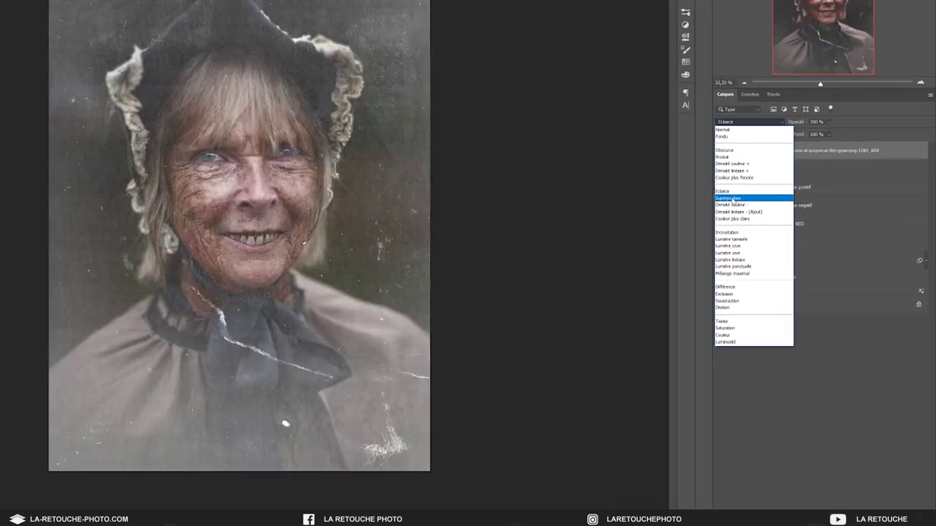
click(687, 137)
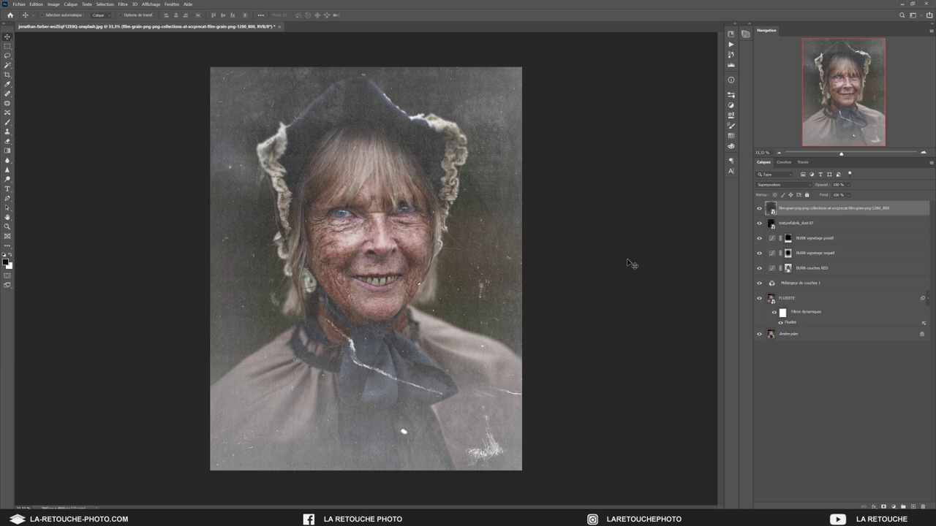
key(3)
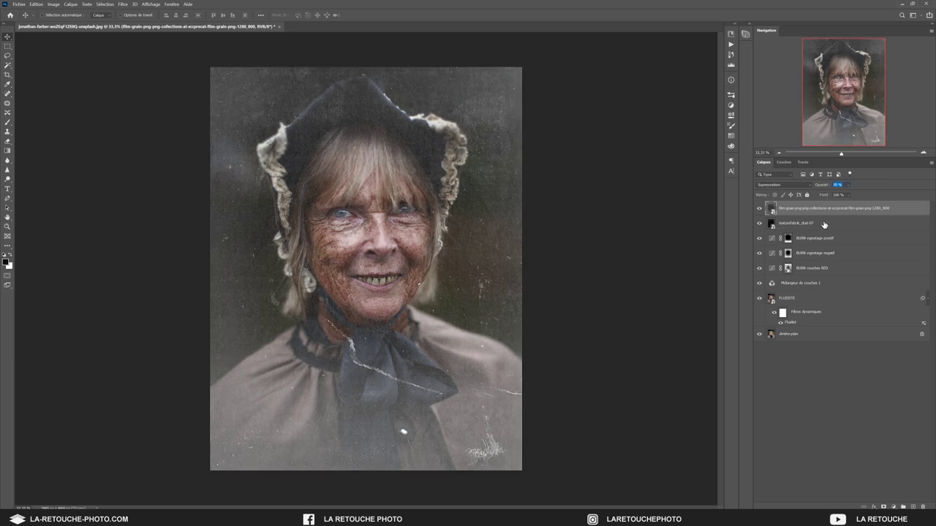
key(6)
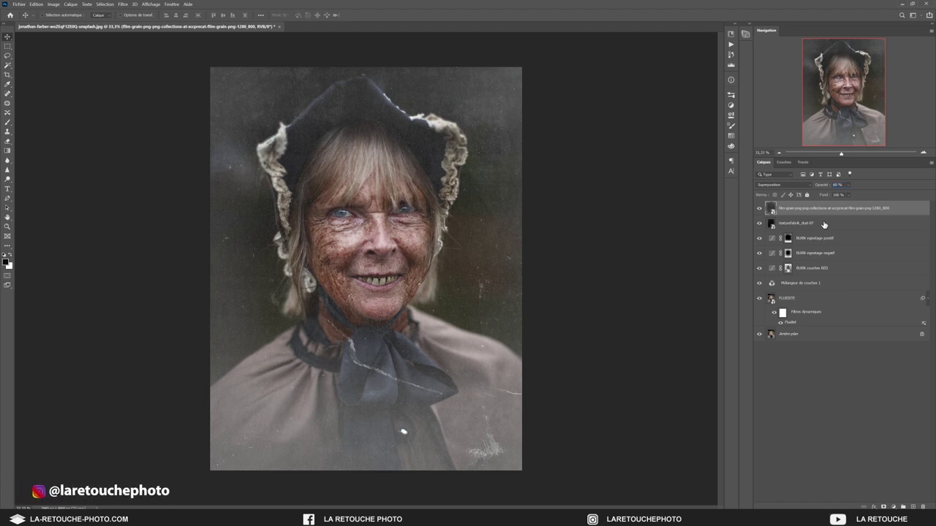
key(0)
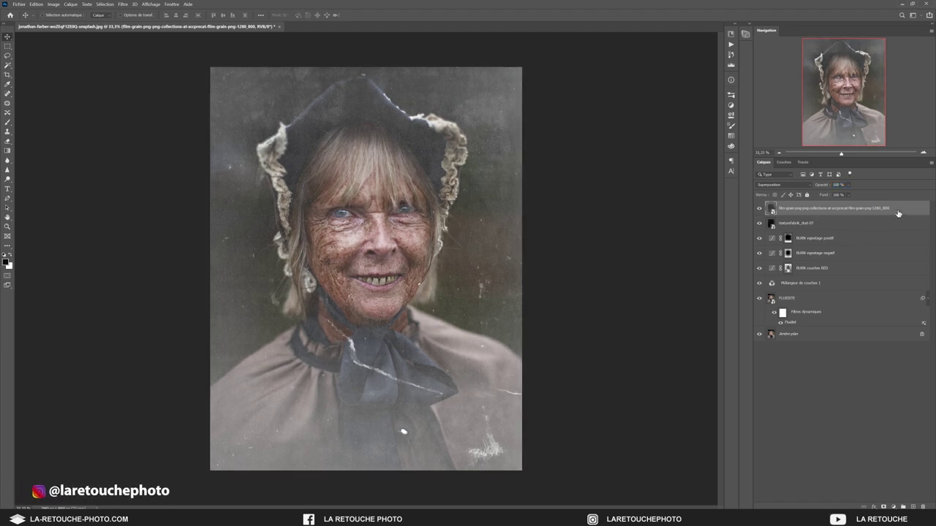
Adjust the film-grain's Ce calque Blend If sliders to drop dark tones and bright specks, then compare in History.
double_click(913, 211)
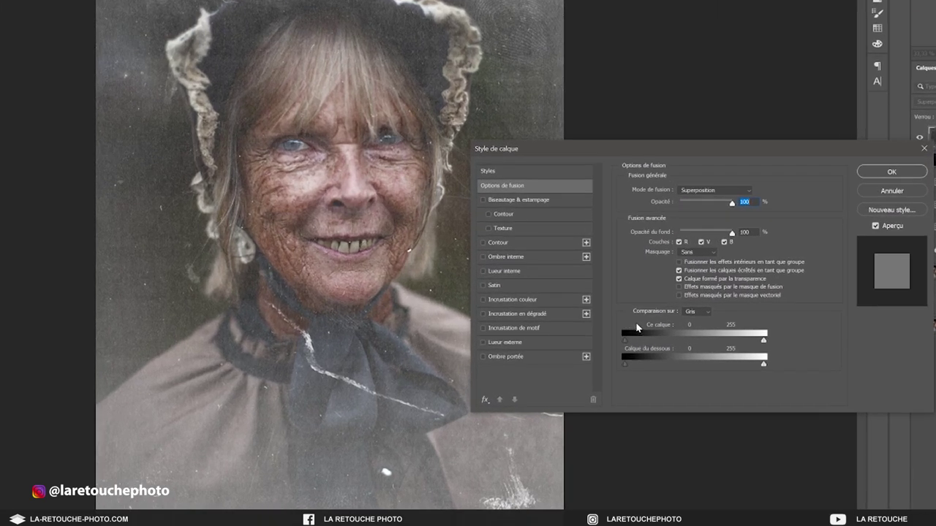
mouse_move(624, 341)
mouse_down()
mouse_move(724, 343)
mouse_move(613, 341)
mouse_up()
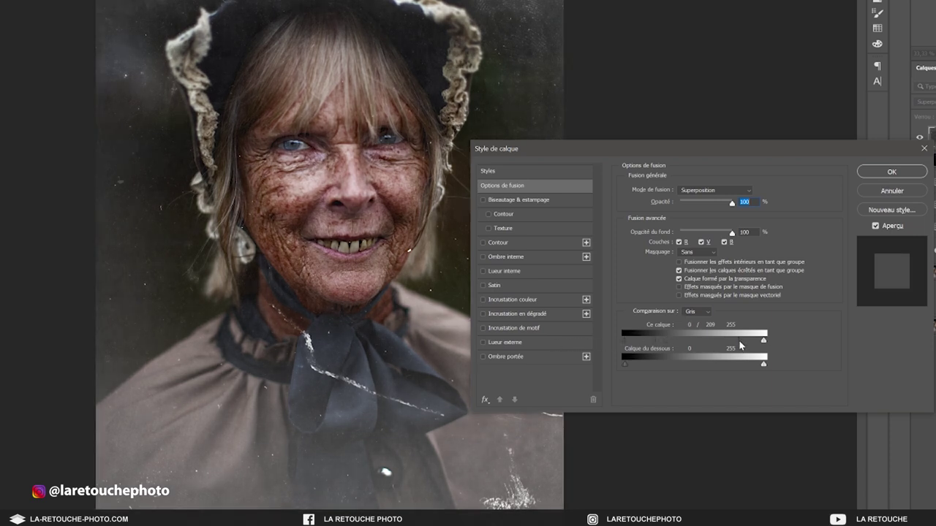
drag(740, 341, 767, 341)
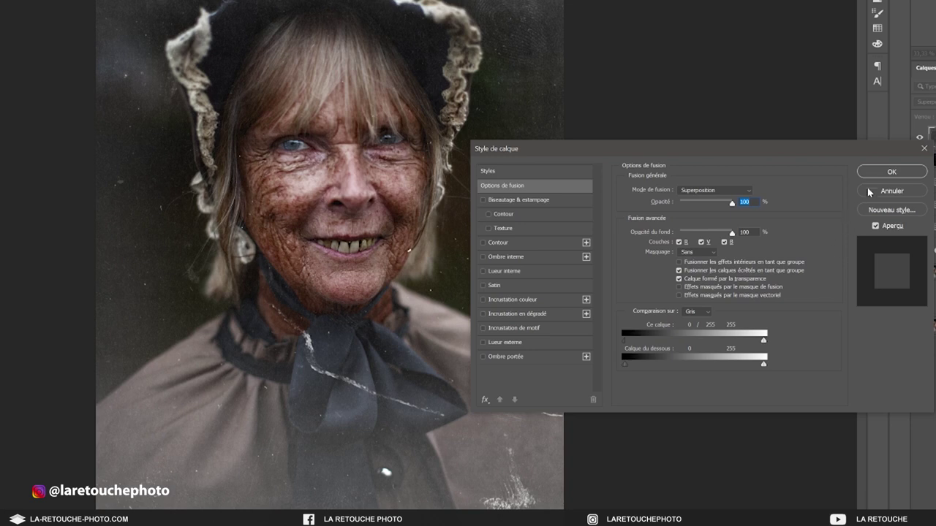
click(891, 172)
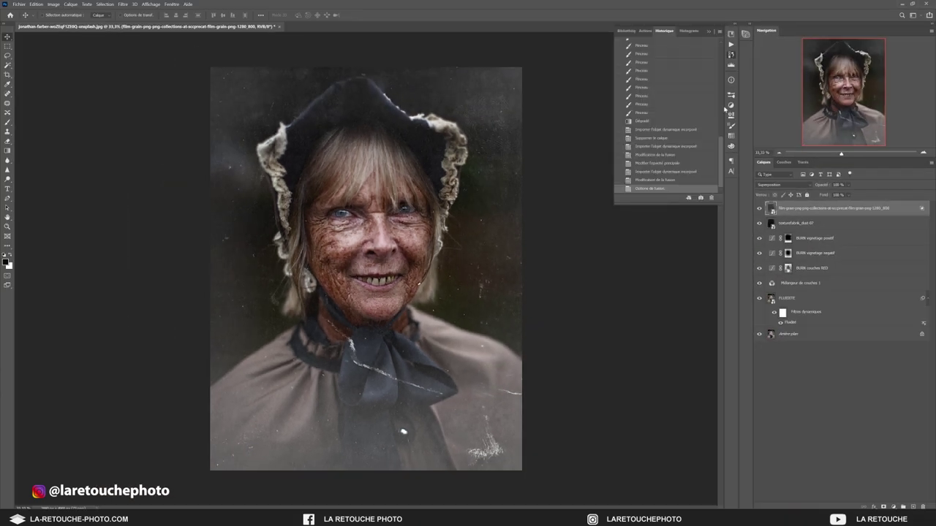
click(661, 182)
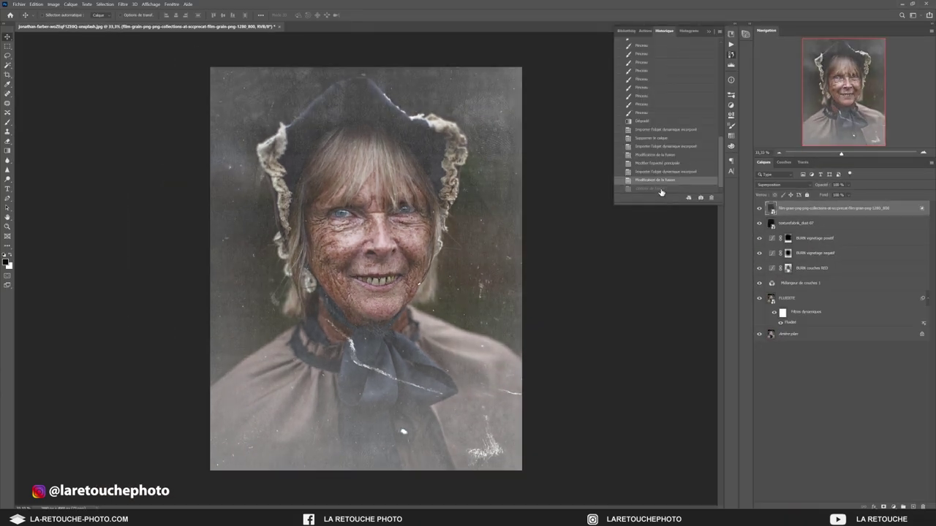
click(660, 188)
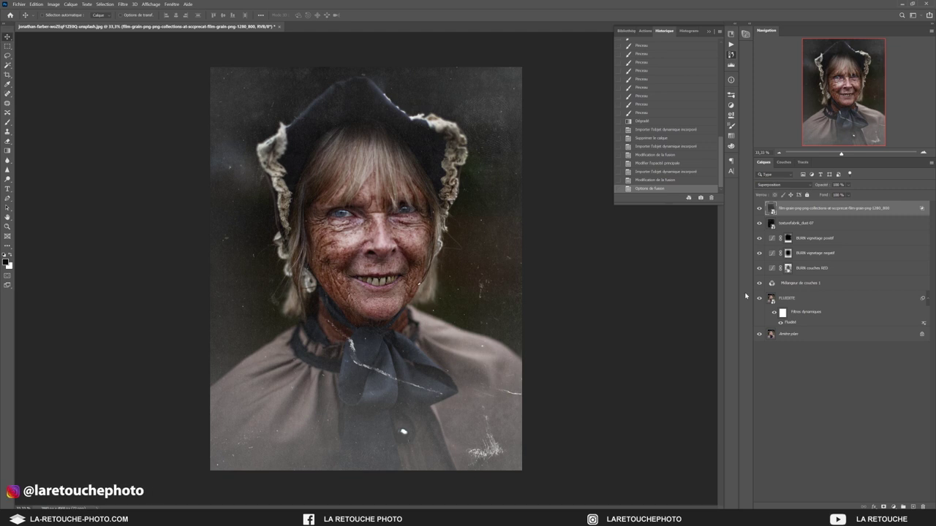
key(0)
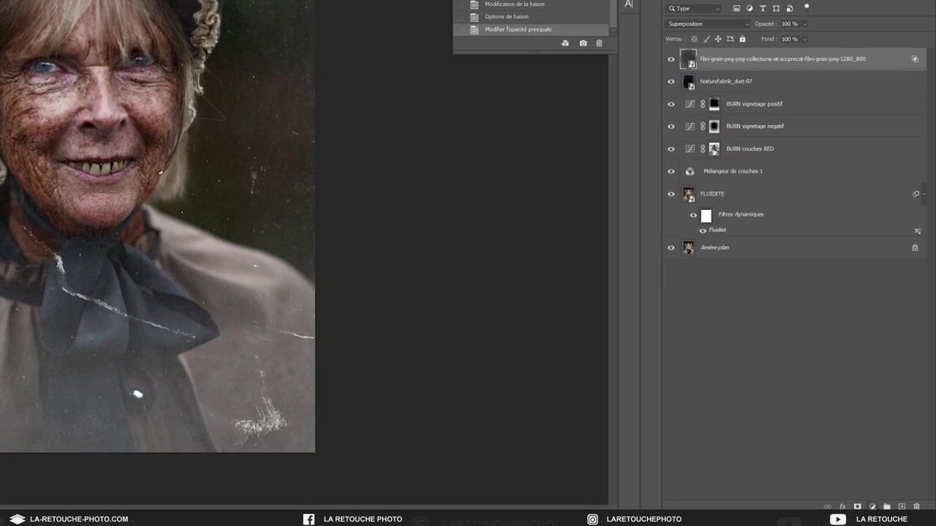
Add a Correction sélective layer with Noirs set to Cyan -1, Magenta +3, Jaune +4, Noir -4.
click(872, 506)
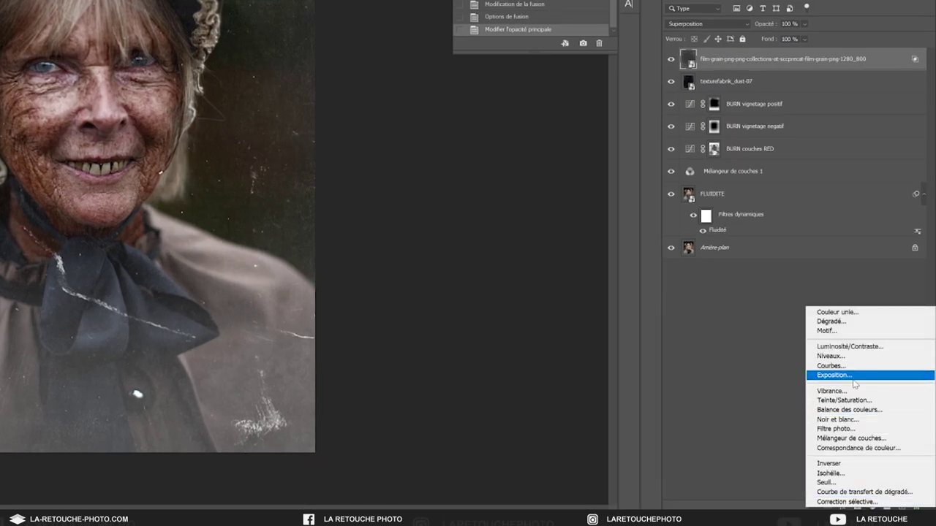
click(851, 502)
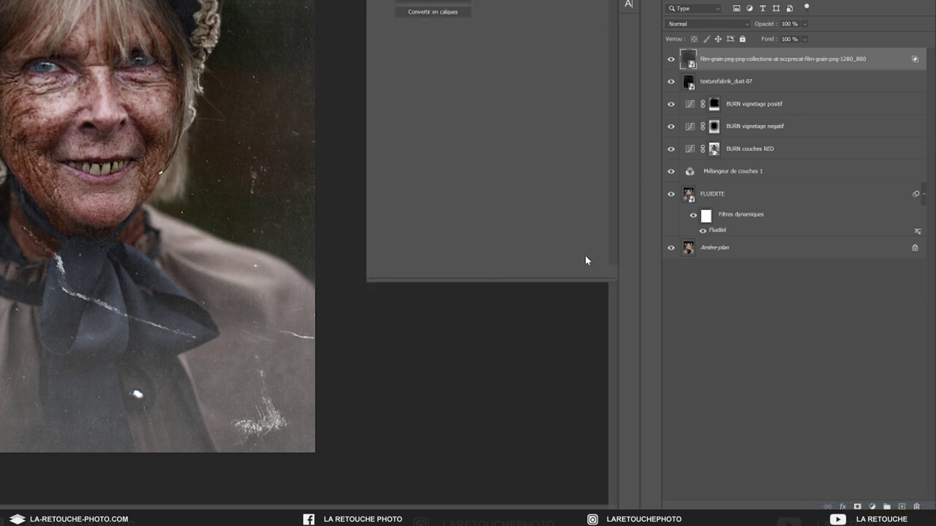
click(795, 85)
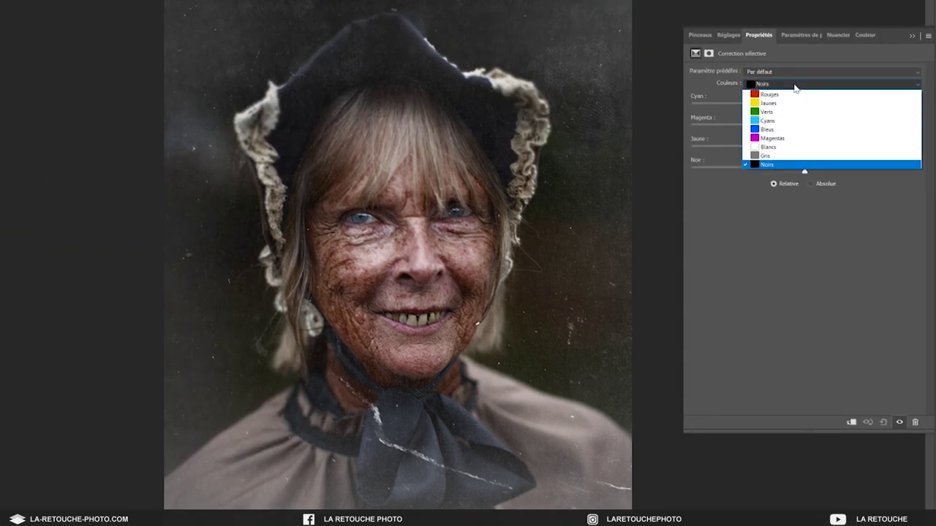
click(775, 165)
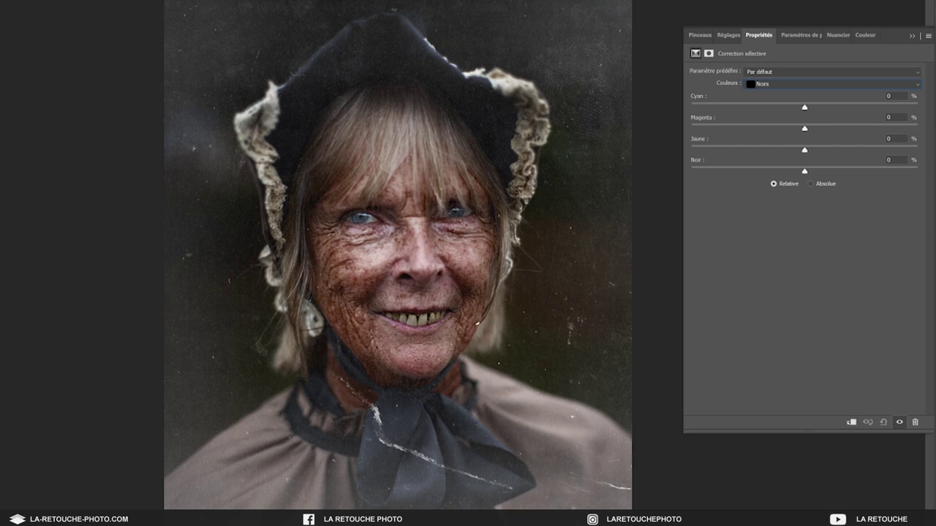
key(Down)
key(Up)
key(Up)
key(Up)
key(Tab)
key(Down)
key(Down)
key(Down)
Delete the Correction sélective layer's mask.
click(911, 35)
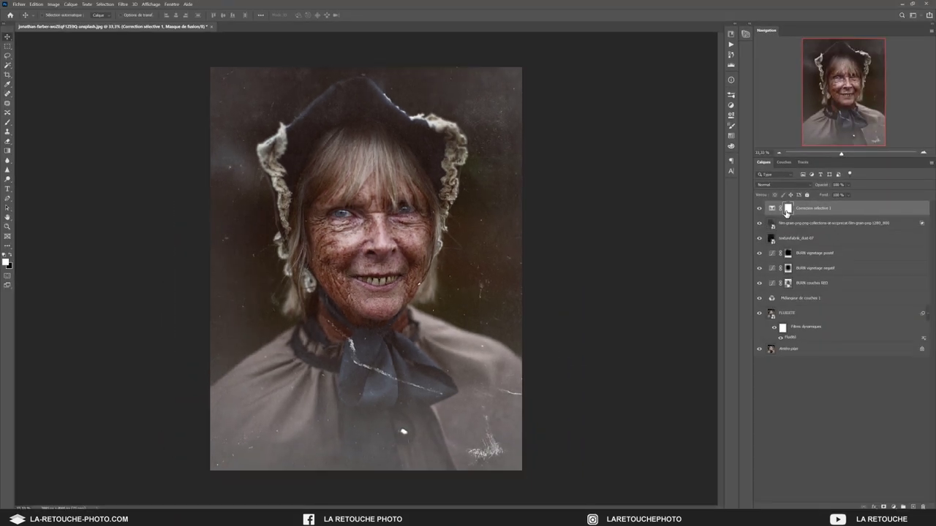
right_click(786, 213)
click(799, 226)
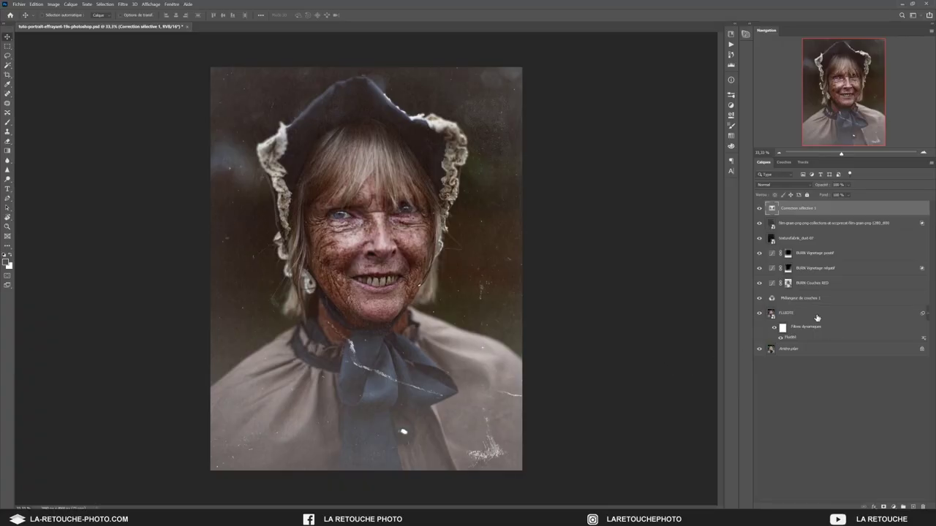
Group all retouching layers and name the group MOODY CREEP PORTRAIT.
key(ctrl+alt+a)
key(ctrl+g)
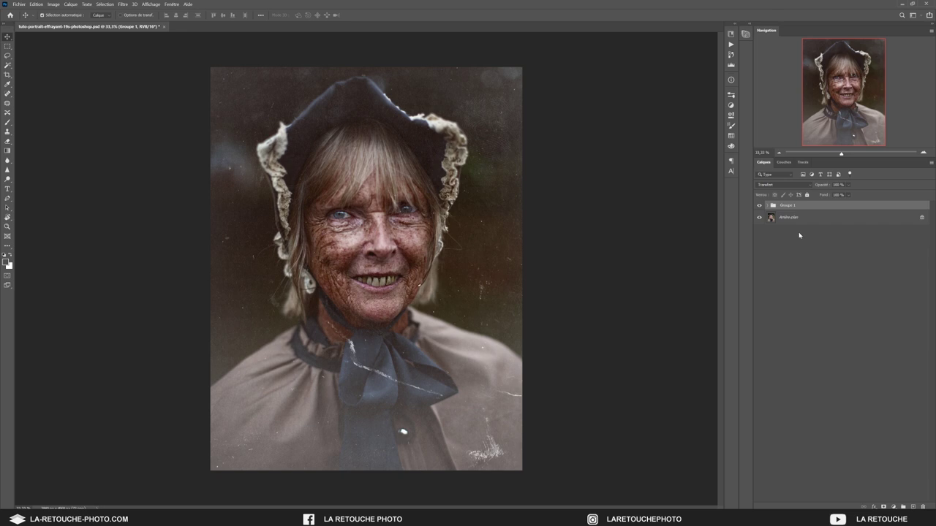
double_click(787, 205)
text(MOODY CREEP PORTRAIT)
key(Return)
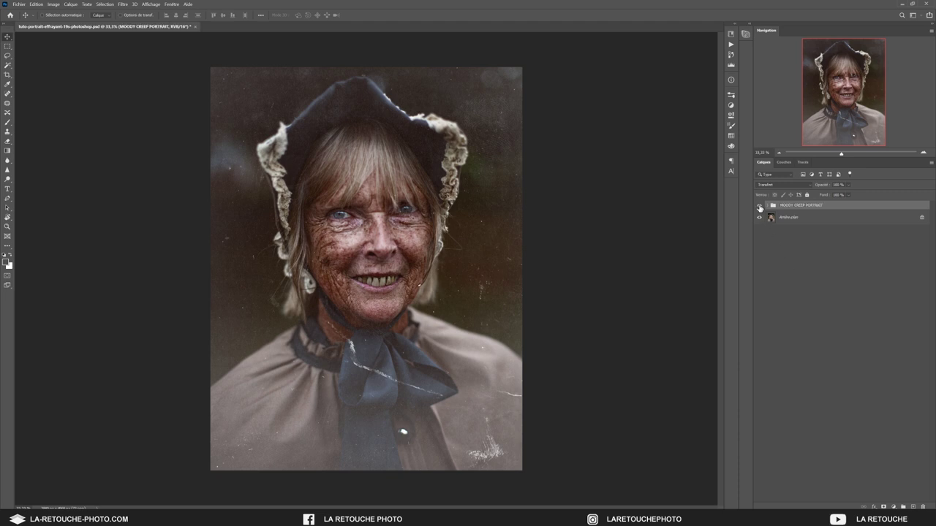
Toggle the group's visibility to compare before and after, then view the portrait full-screen.
click(759, 207)
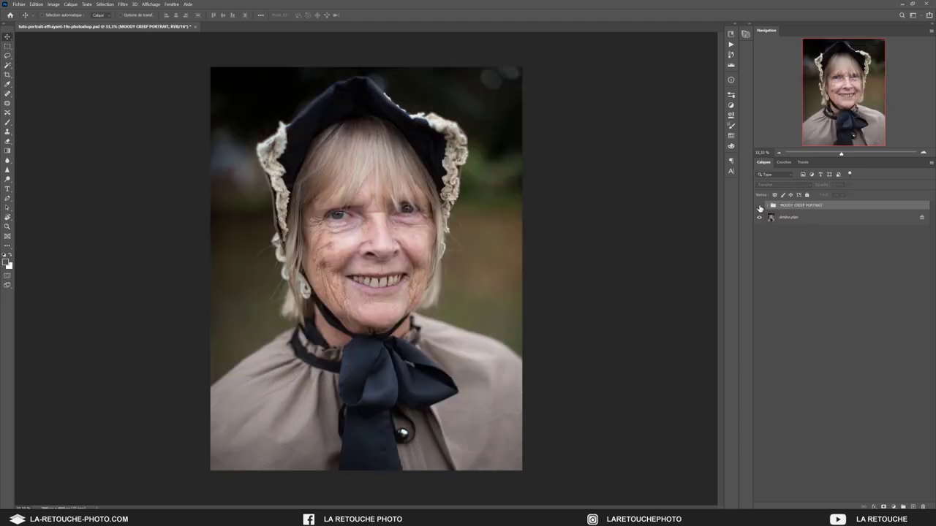
click(760, 208)
click(760, 208)
click(760, 207)
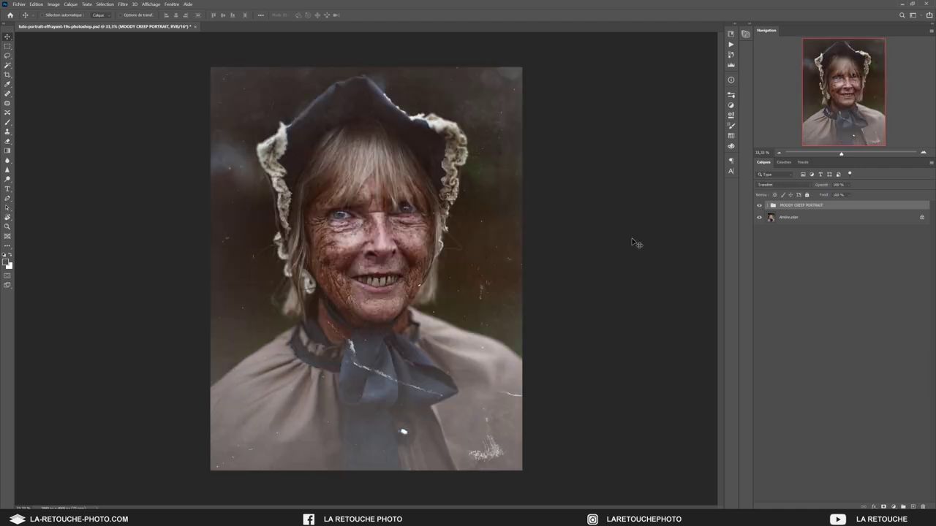
key(f)
key(f)
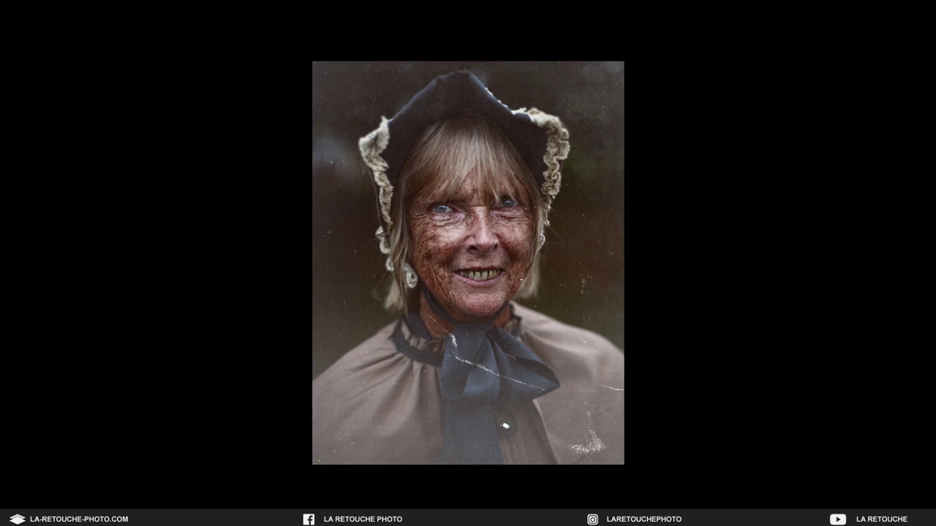